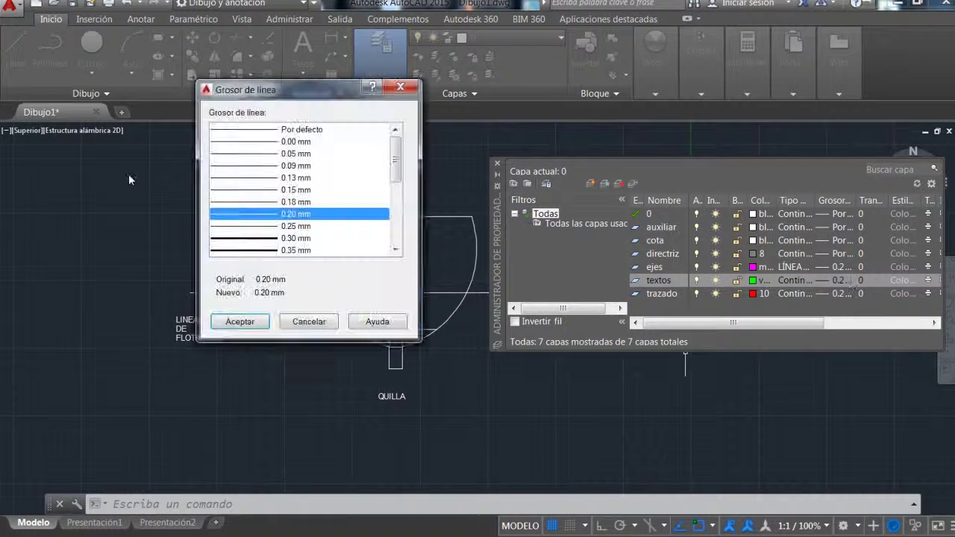
Step: Set the lineweight of the textos layer to Por defecto and that of the trazado layer to 0.30 mm
{"action": "left_click", "coordinate": [258, 130]}
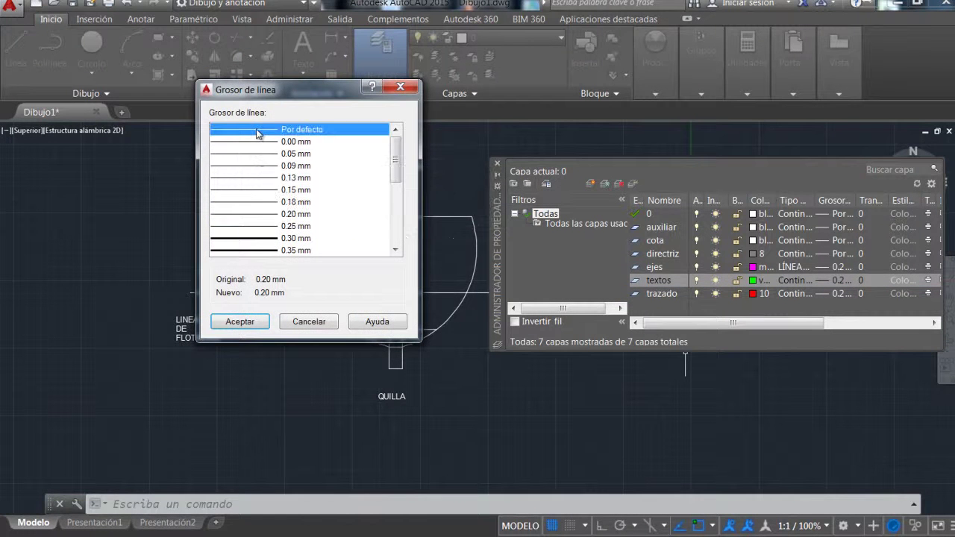
{"action": "left_click", "coordinate": [248, 321]}
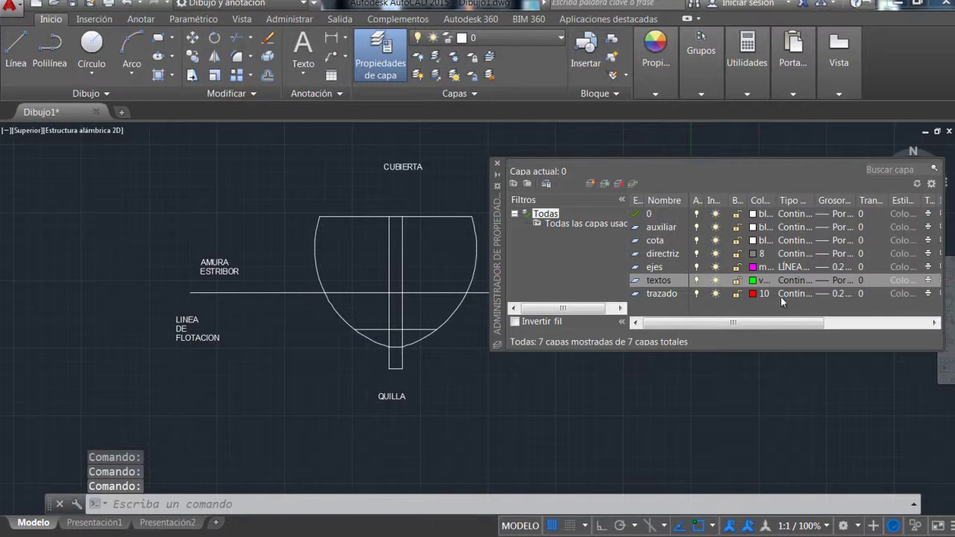
{"action": "left_click", "coordinate": [830, 294]}
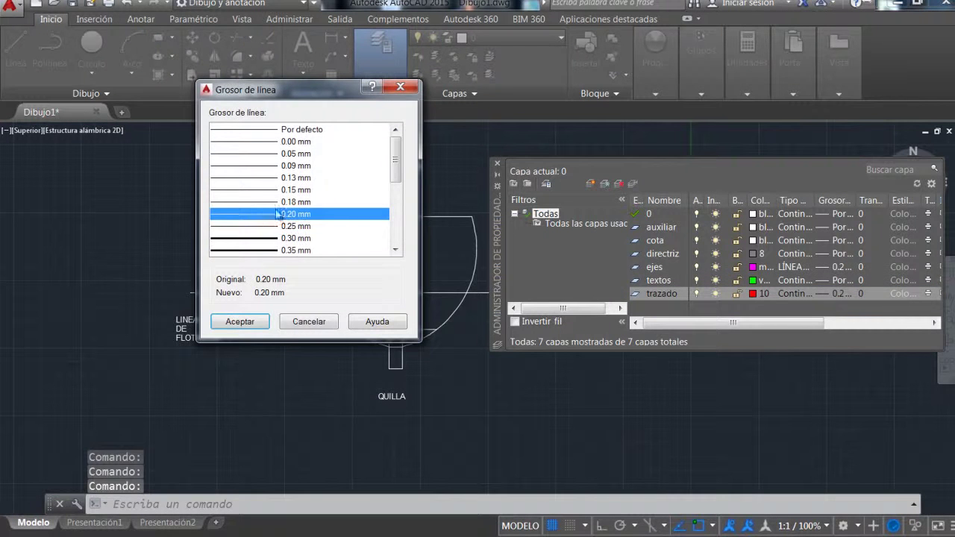
{"action": "left_click", "coordinate": [251, 238]}
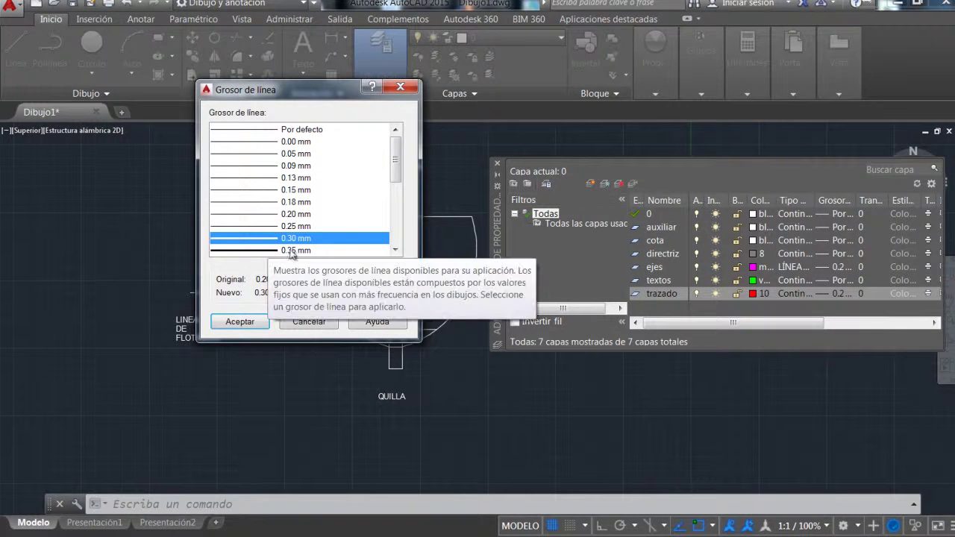
{"action": "left_click", "coordinate": [258, 322]}
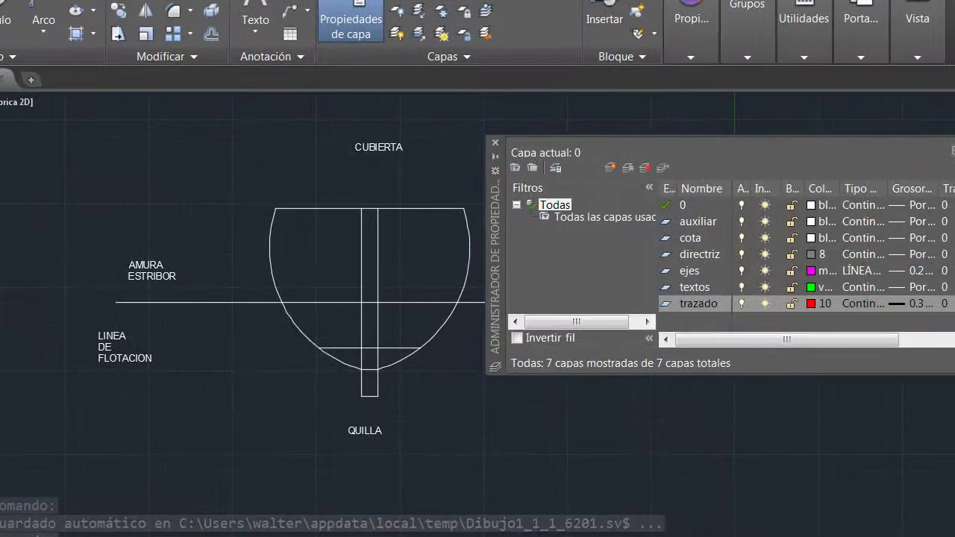
Step: Close the layer properties manager and keep the drawing open
{"action": "key", "text": "alt+F4"}
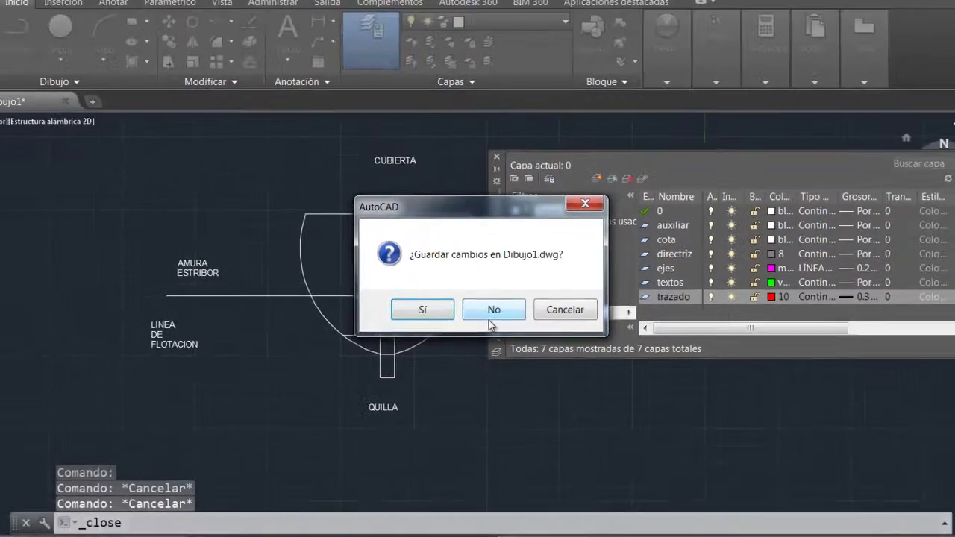
{"action": "left_click", "coordinate": [492, 318]}
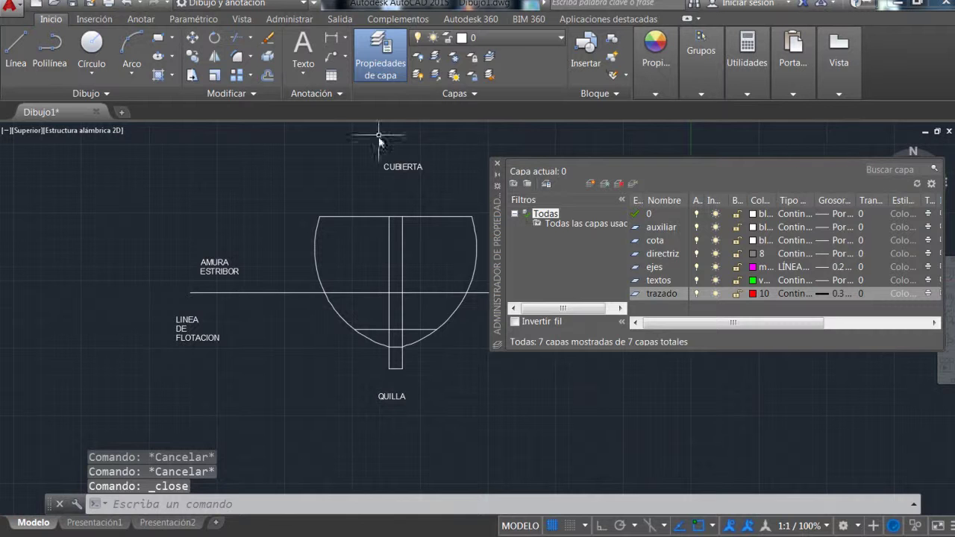
{"action": "left_click", "coordinate": [378, 69]}
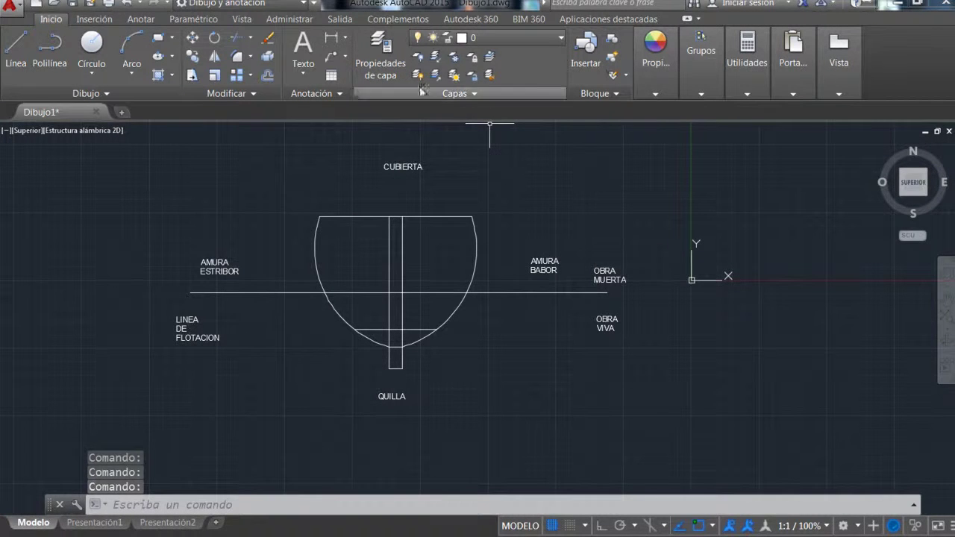
Step: Create an annotative dimension style named cotas_personal based on Standard for all dimensions, and show its line settings
{"action": "left_click", "coordinate": [341, 95]}
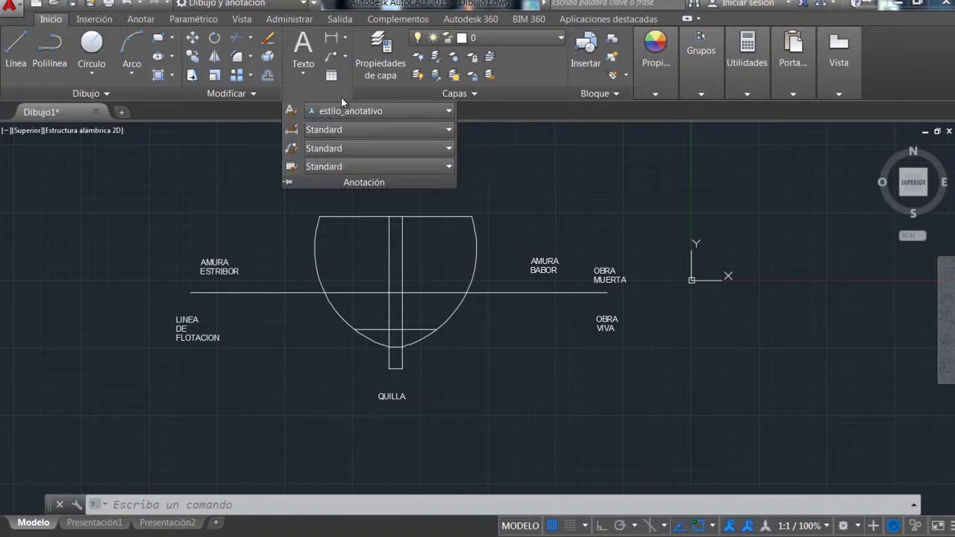
{"action": "left_click", "coordinate": [449, 130]}
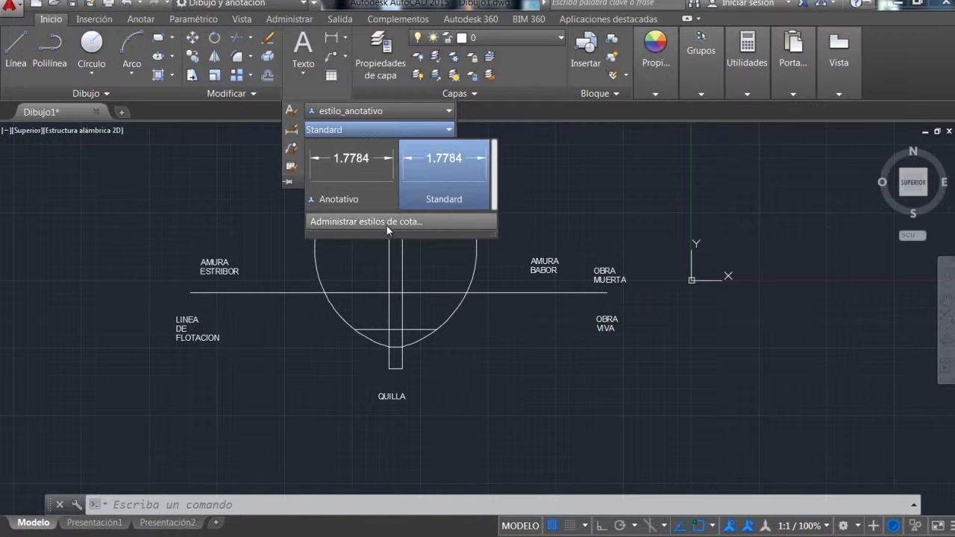
{"action": "left_click", "coordinate": [387, 222]}
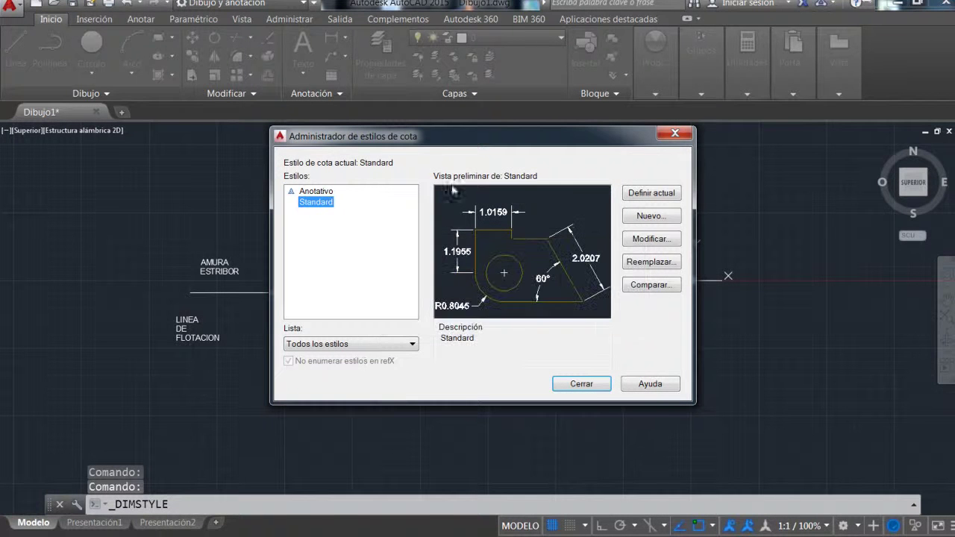
{"action": "left_click", "coordinate": [651, 216]}
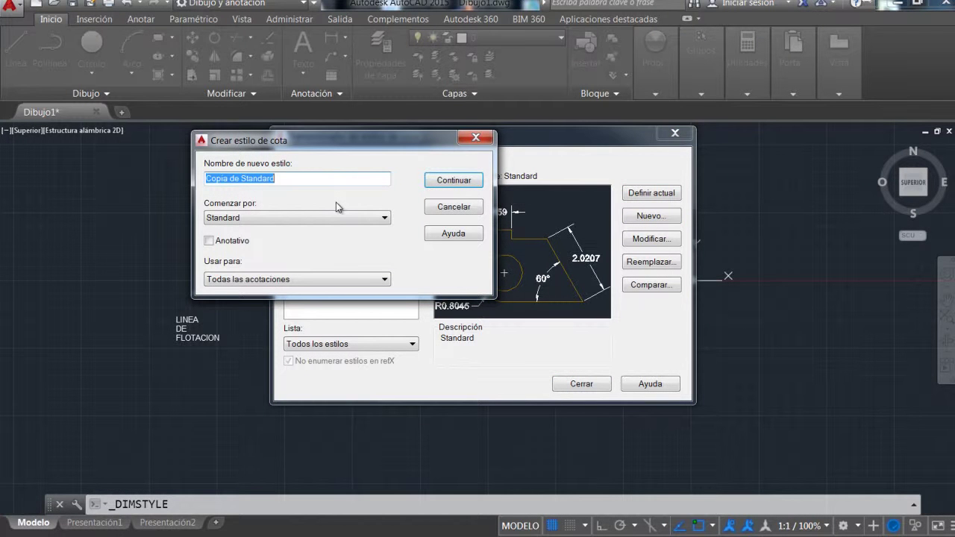
{"action": "type", "text": "cotas"}
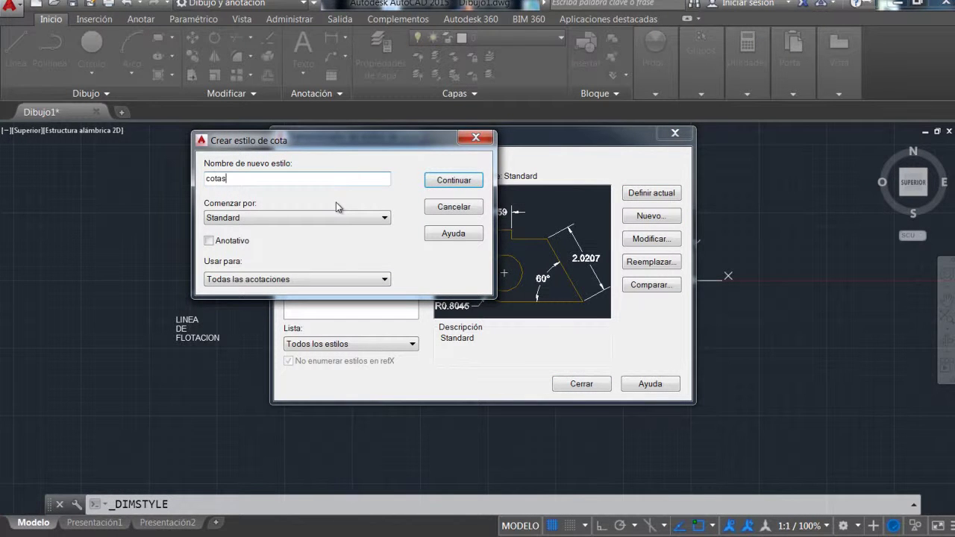
{"action": "type", "text": "_personal"}
{"action": "left_click", "coordinate": [209, 241]}
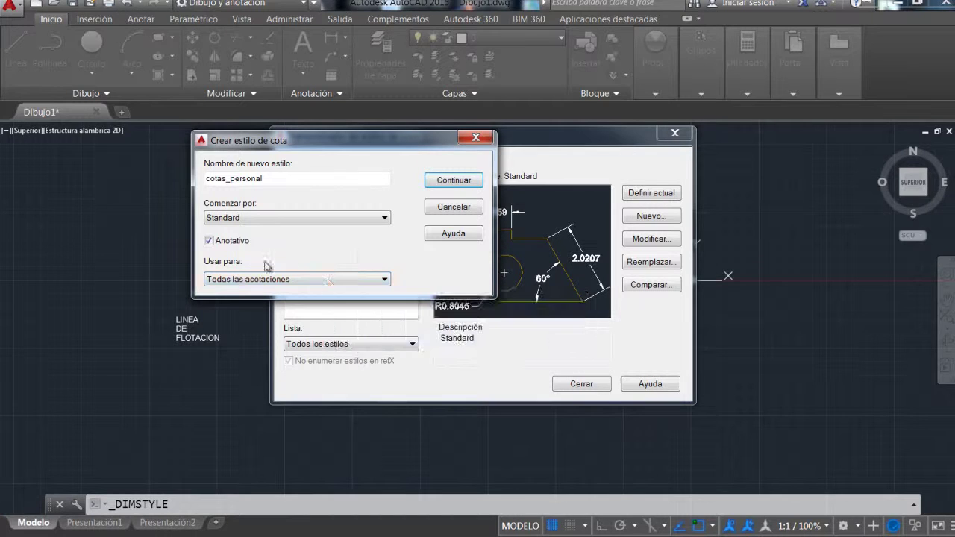
{"action": "left_click", "coordinate": [469, 183]}
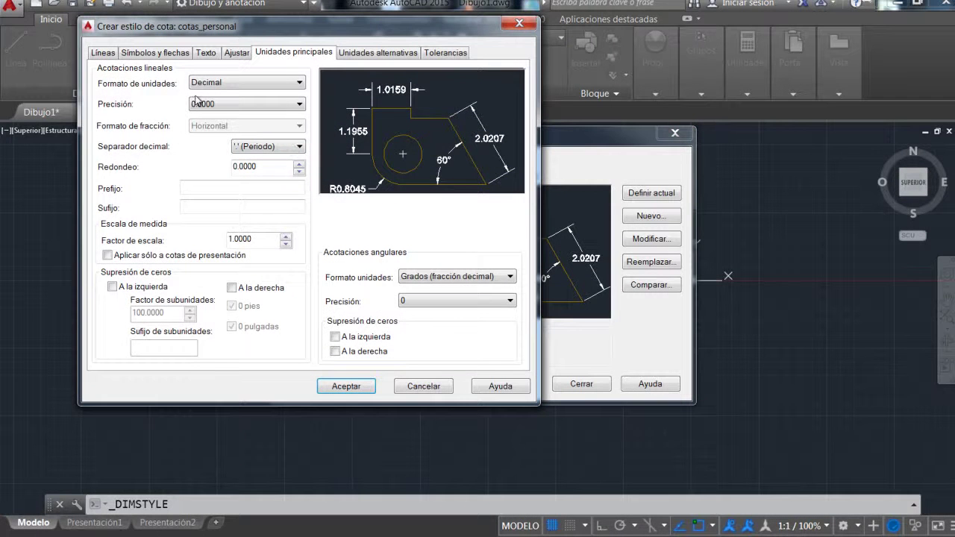
{"action": "left_click", "coordinate": [97, 52]}
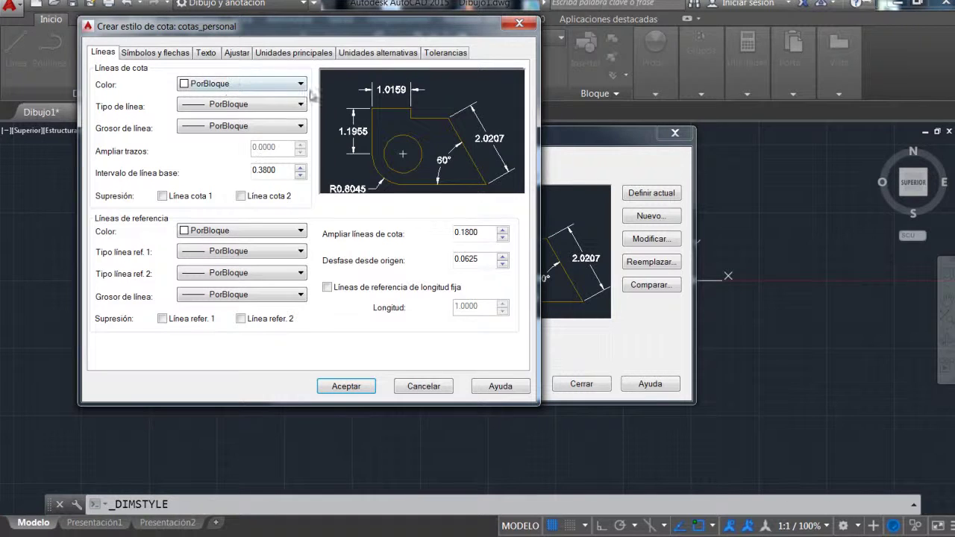
Step: Try suppressing dimension line 1 to preview its effect, restoring it each time
{"action": "left_click", "coordinate": [163, 195]}
{"action": "left_click", "coordinate": [162, 196]}
{"action": "left_click", "coordinate": [162, 196]}
{"action": "left_click", "coordinate": [162, 196]}
{"action": "left_click", "coordinate": [174, 197]}
{"action": "left_click", "coordinate": [174, 197]}
Step: Suppress both reference lines, 1 and 2, in the cotas_personal style
{"action": "left_click", "coordinate": [162, 319]}
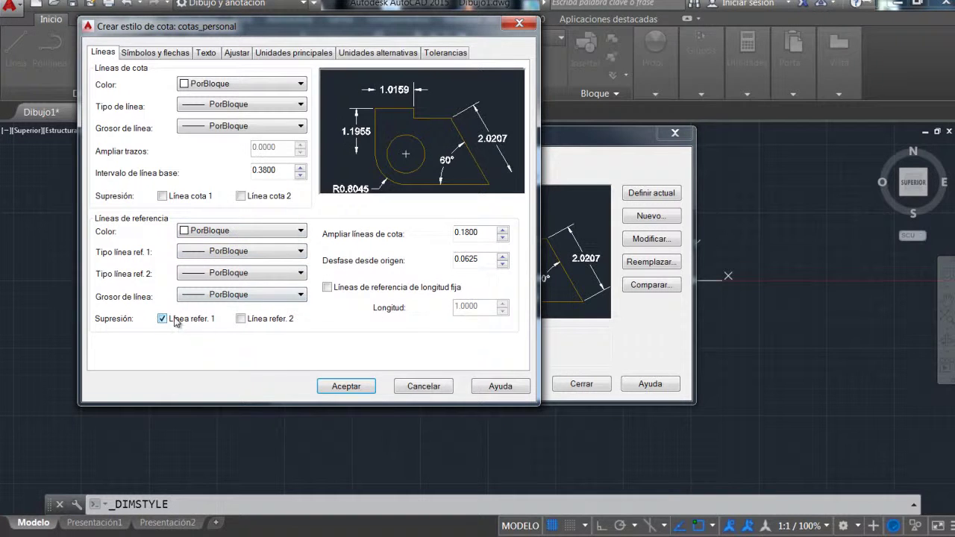
{"action": "left_click", "coordinate": [252, 319]}
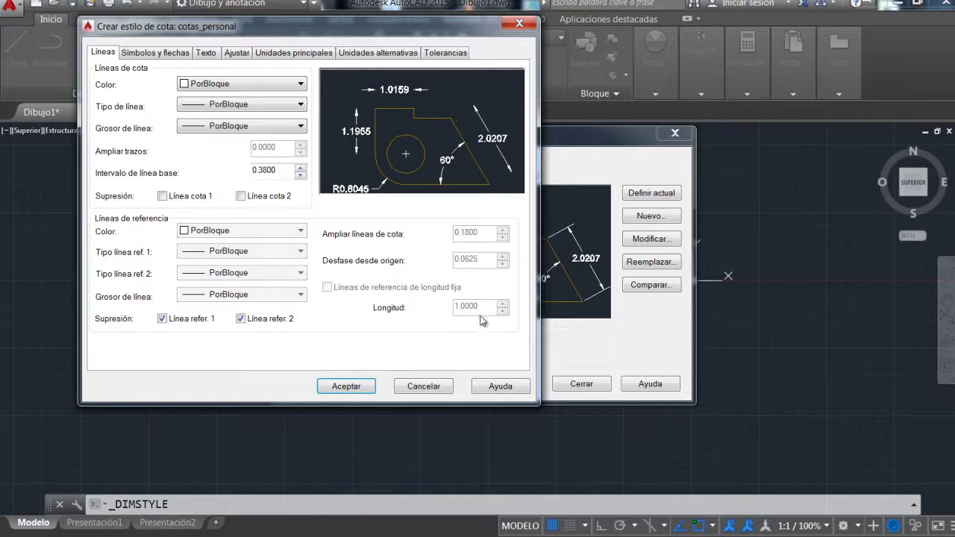
Step: Set the arrow size to 0.10 and the center mark type to Línea for the dimension style
{"action": "left_click", "coordinate": [179, 54]}
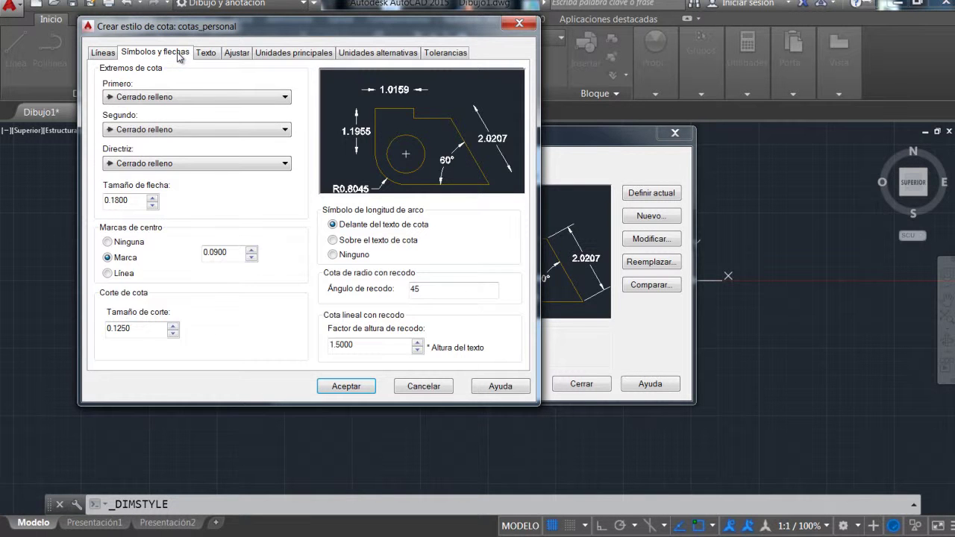
{"action": "left_click", "coordinate": [152, 206]}
{"action": "left_click", "coordinate": [152, 206]}
{"action": "left_click", "coordinate": [152, 206]}
{"action": "left_click", "coordinate": [153, 207]}
{"action": "left_click", "coordinate": [153, 206]}
{"action": "left_click", "coordinate": [152, 206]}
{"action": "left_click", "coordinate": [152, 207]}
{"action": "left_click", "coordinate": [153, 207]}
{"action": "left_click", "coordinate": [153, 207]}
{"action": "left_click", "coordinate": [152, 206]}
{"action": "left_click", "coordinate": [152, 207]}
{"action": "left_click", "coordinate": [152, 207]}
{"action": "left_click", "coordinate": [152, 207]}
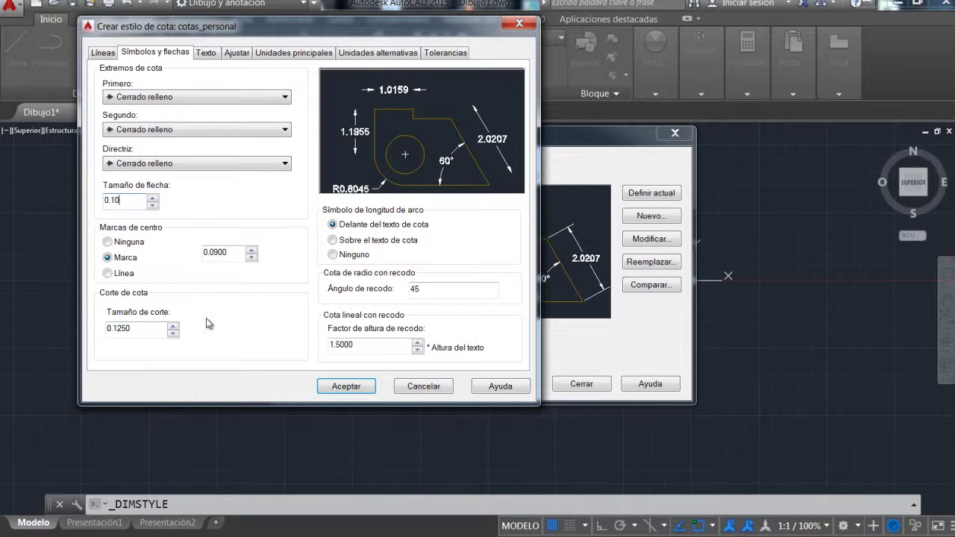
{"action": "left_click", "coordinate": [263, 275]}
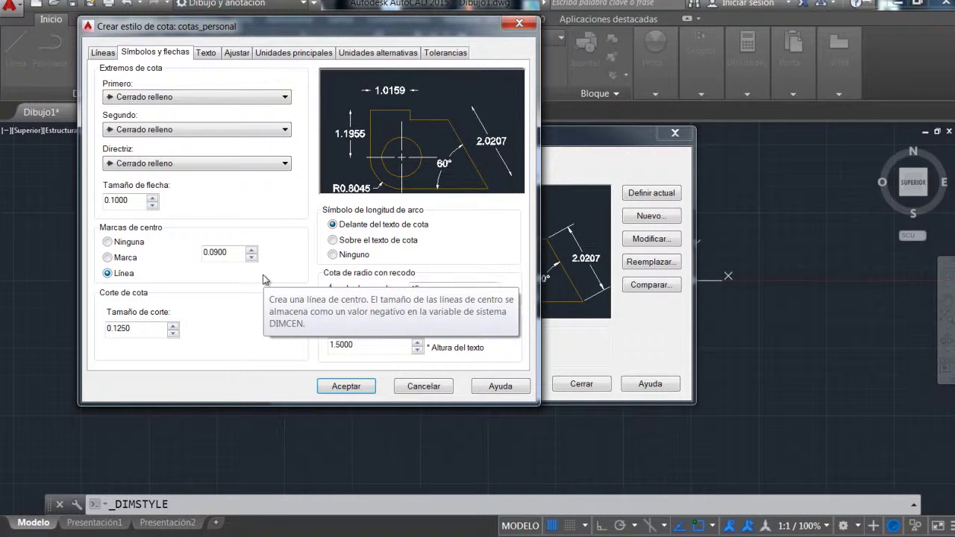
{"action": "left_click", "coordinate": [147, 327]}
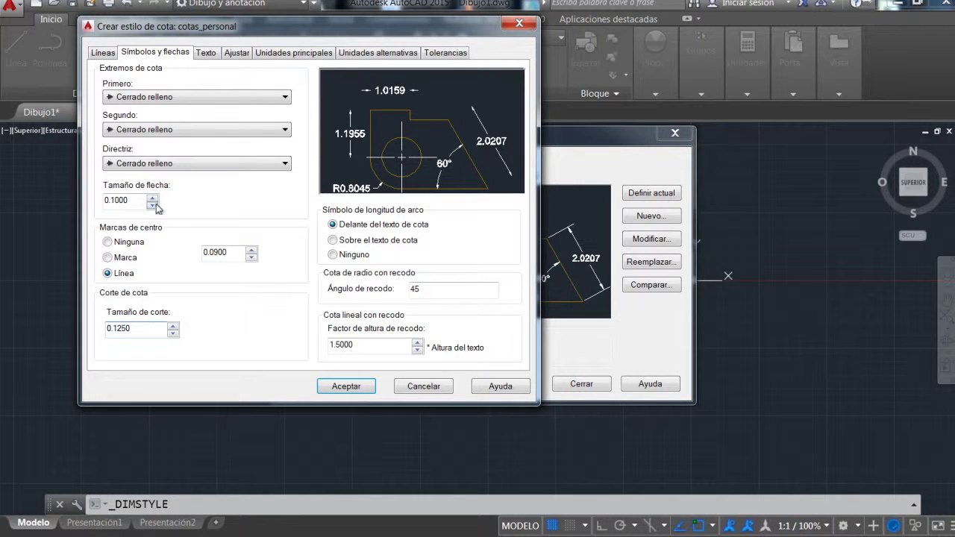
Step: Assign the estilo_anotativo text style to the dimension text, leaving the text without a frame
{"action": "left_click", "coordinate": [206, 53]}
{"action": "left_click", "coordinate": [238, 90]}
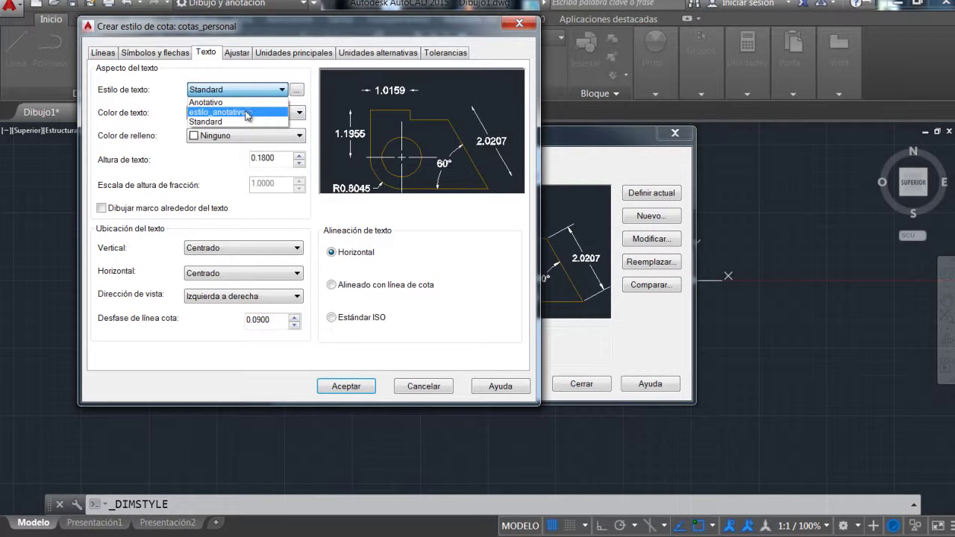
{"action": "left_click", "coordinate": [247, 113]}
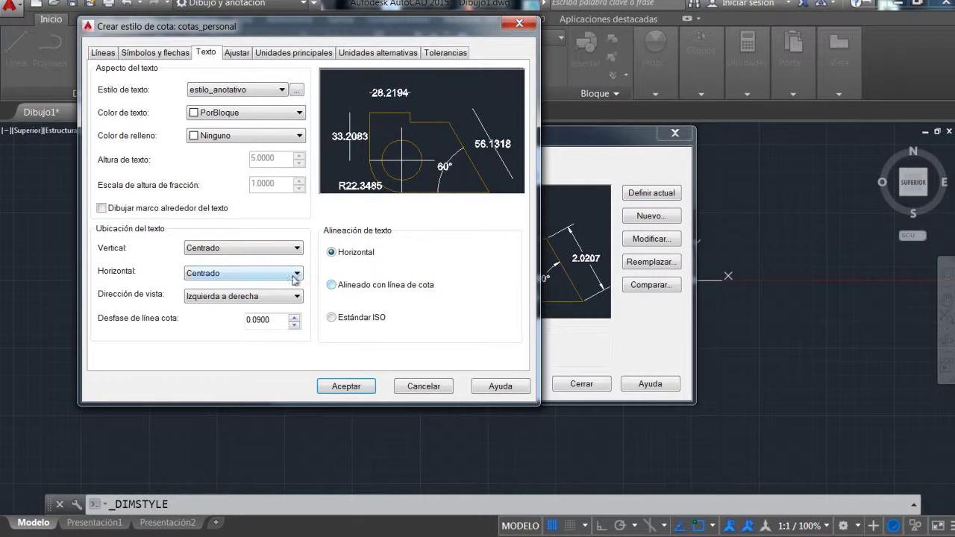
{"action": "left_click", "coordinate": [146, 215]}
{"action": "left_click", "coordinate": [147, 215]}
Step: Enable alternative units with precision 0, save the cotas_personal style and close the dimension style manager
{"action": "left_click", "coordinate": [243, 54]}
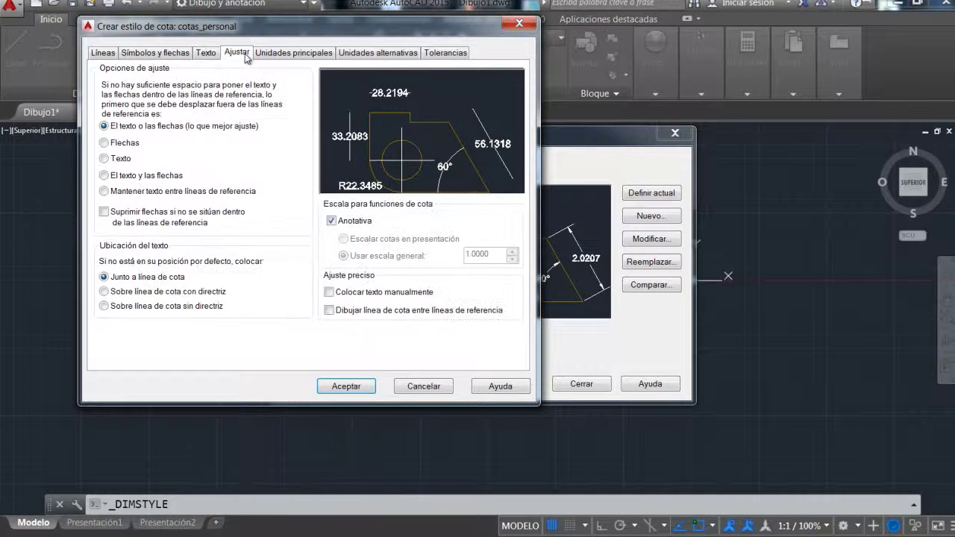
{"action": "left_click", "coordinate": [284, 53]}
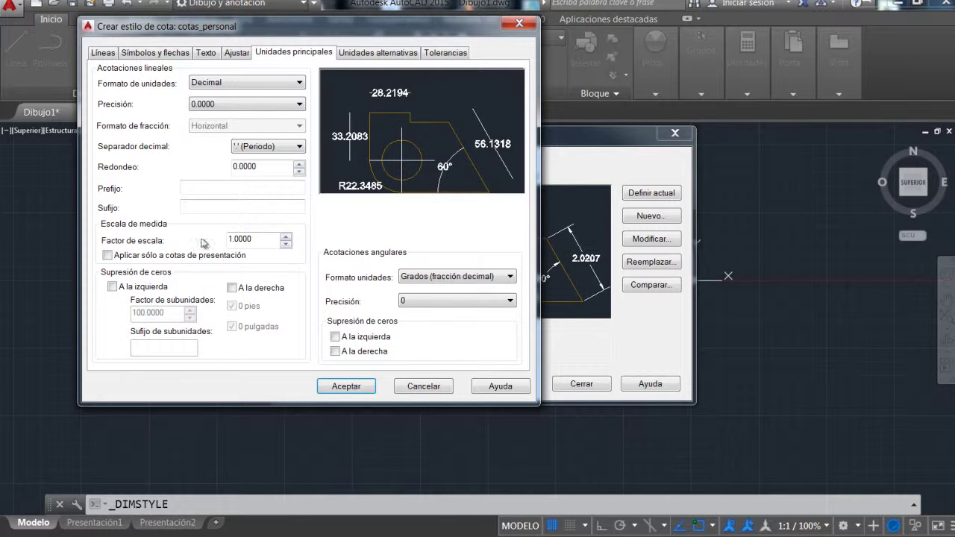
{"action": "left_click", "coordinate": [364, 53]}
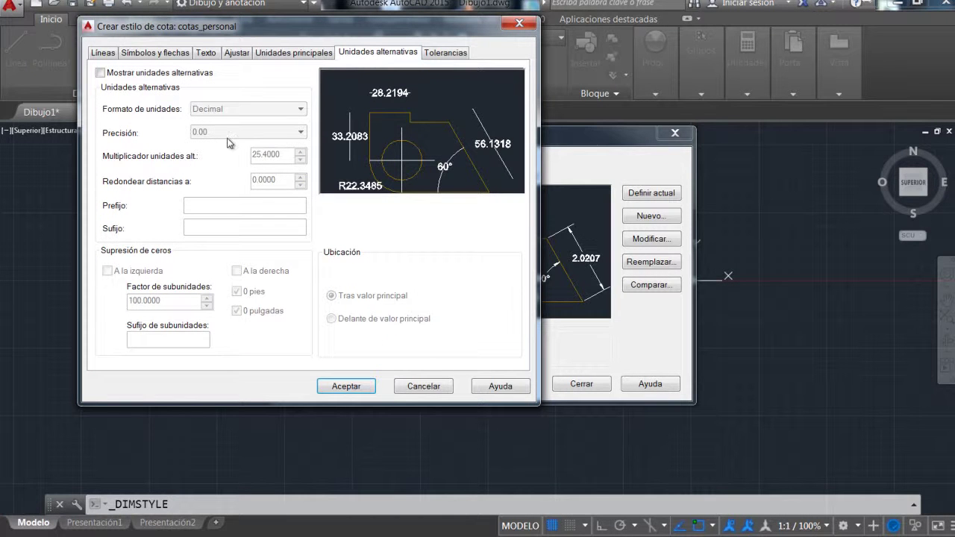
{"action": "left_click", "coordinate": [131, 73]}
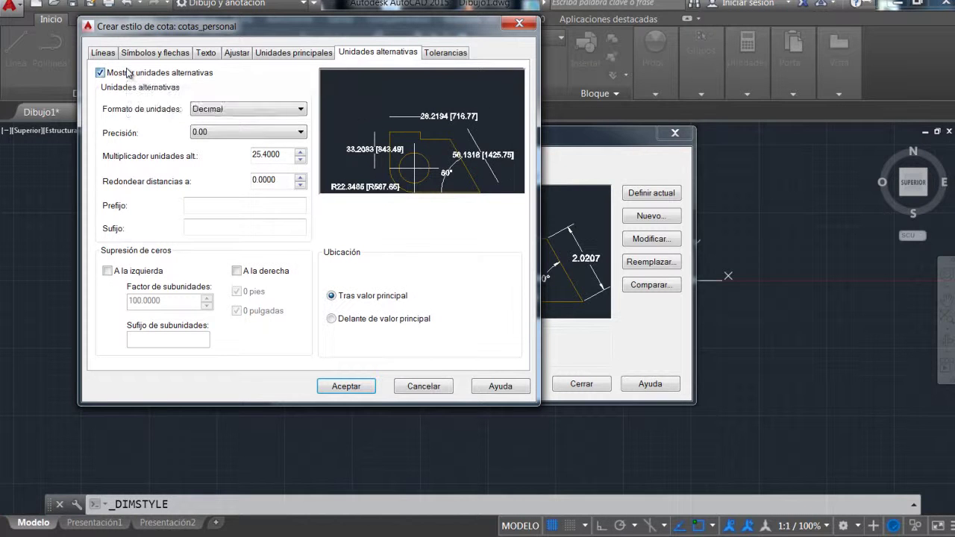
{"action": "left_click", "coordinate": [138, 75]}
{"action": "left_click", "coordinate": [142, 74]}
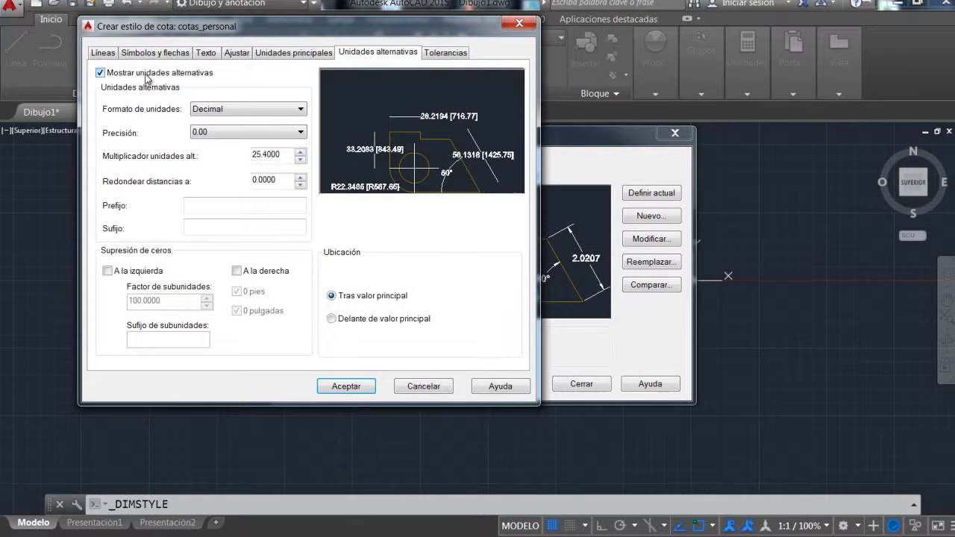
{"action": "left_click", "coordinate": [244, 133]}
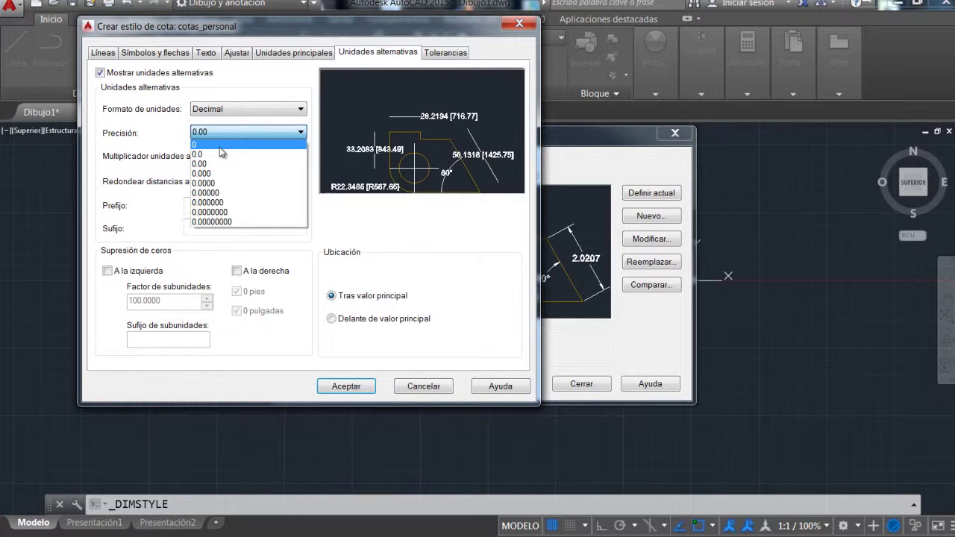
{"action": "left_click", "coordinate": [220, 147]}
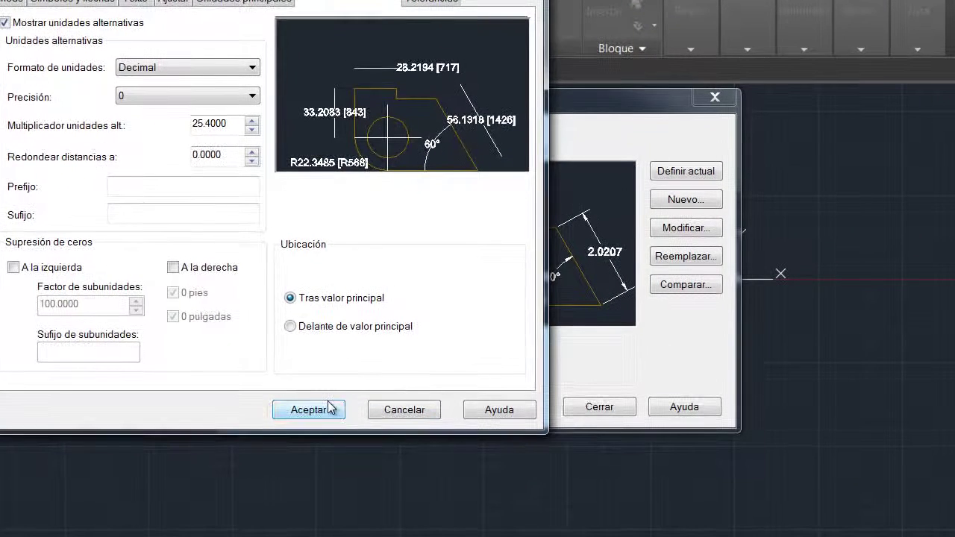
{"action": "left_click", "coordinate": [329, 409]}
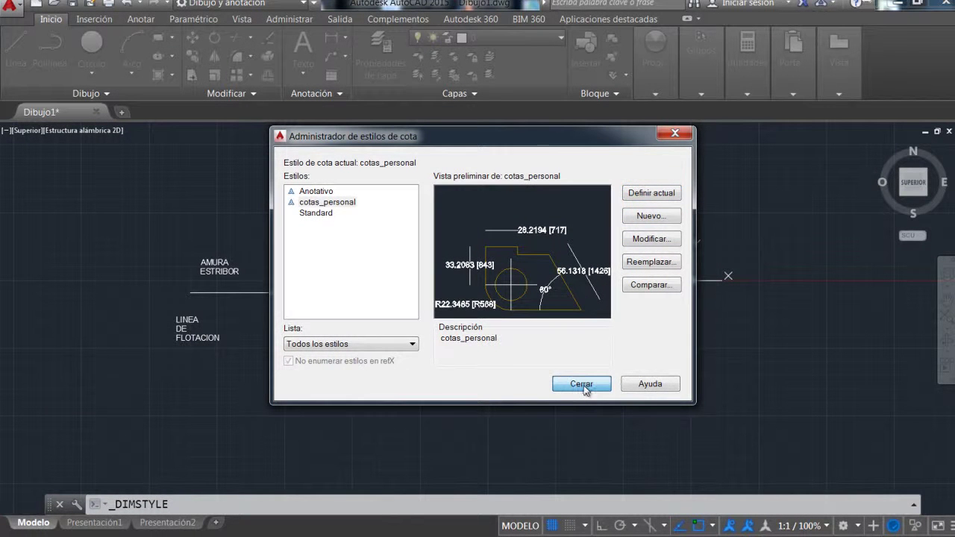
{"action": "left_click", "coordinate": [581, 385]}
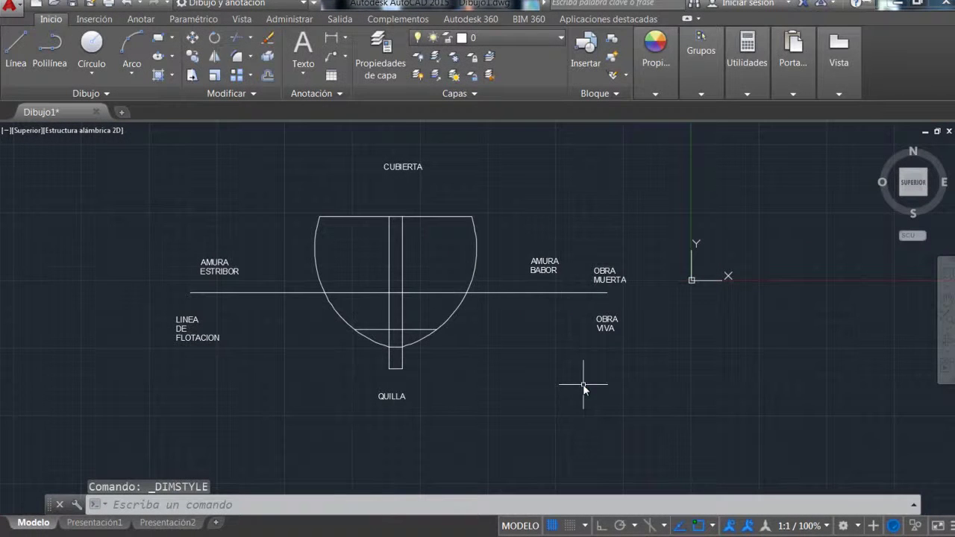
Step: Create a new multileader style named cota_directriz, based on the Anotativo style
{"action": "left_click", "coordinate": [256, 95]}
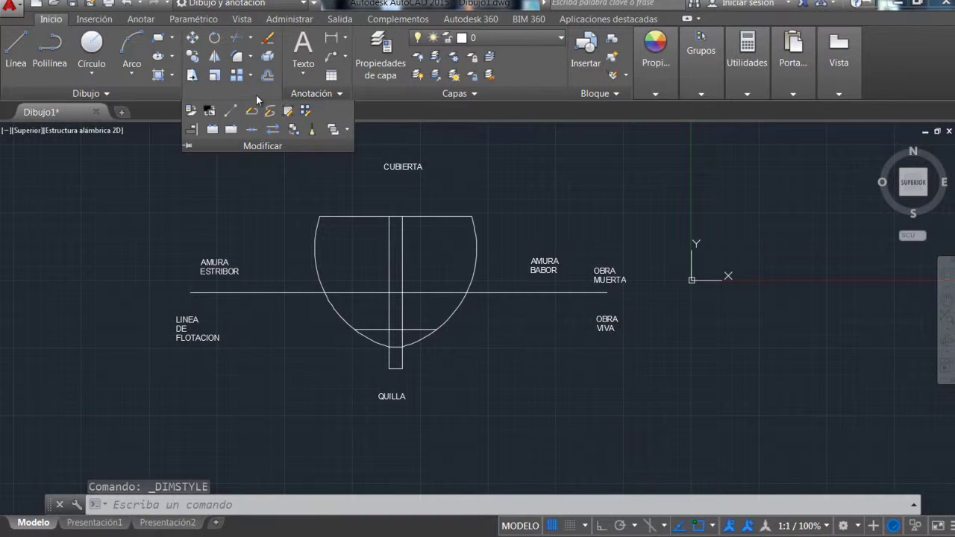
{"action": "left_click", "coordinate": [341, 93]}
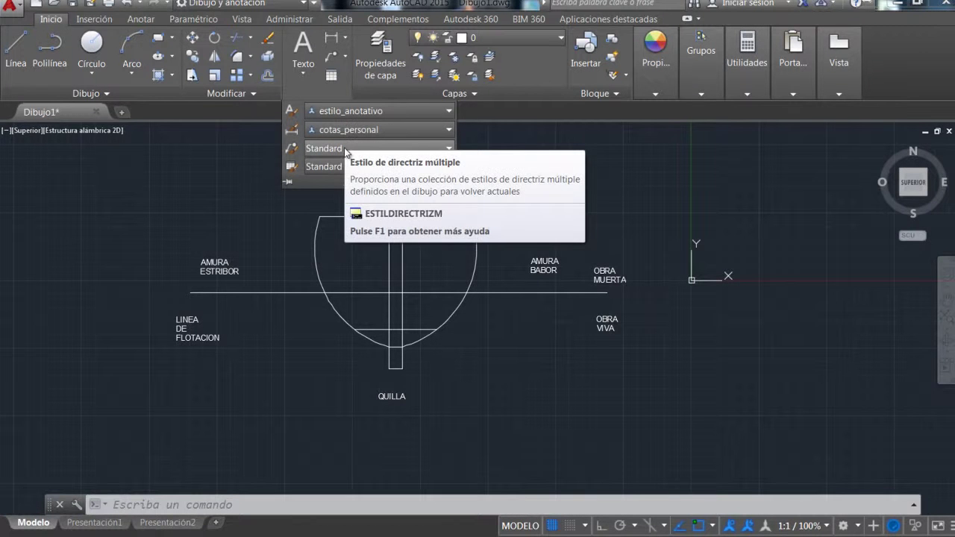
{"action": "left_click", "coordinate": [448, 150]}
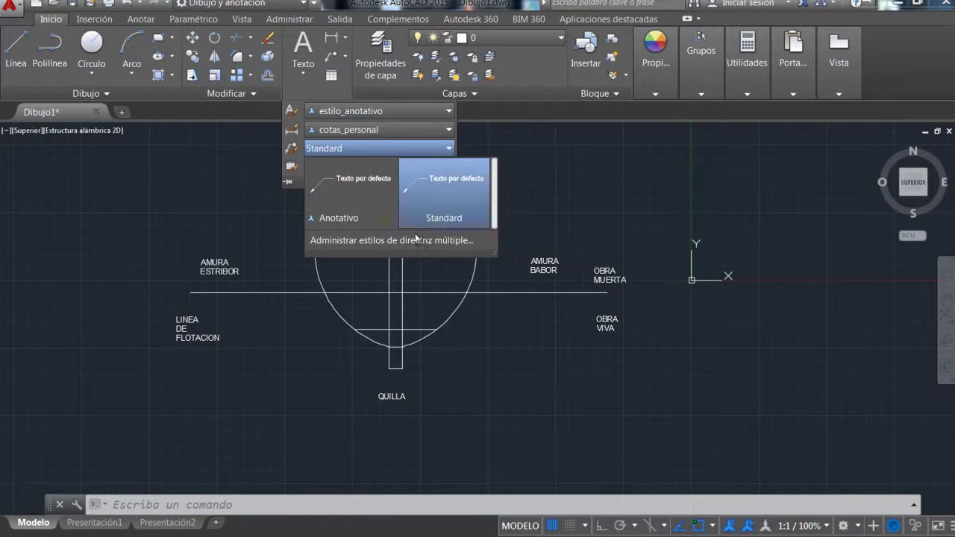
{"action": "left_click", "coordinate": [417, 241]}
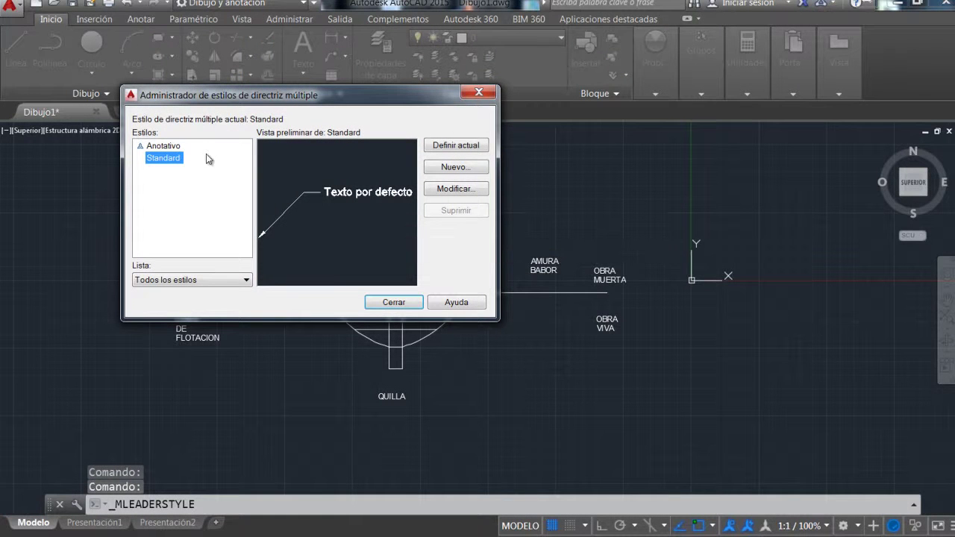
{"action": "left_click", "coordinate": [182, 280]}
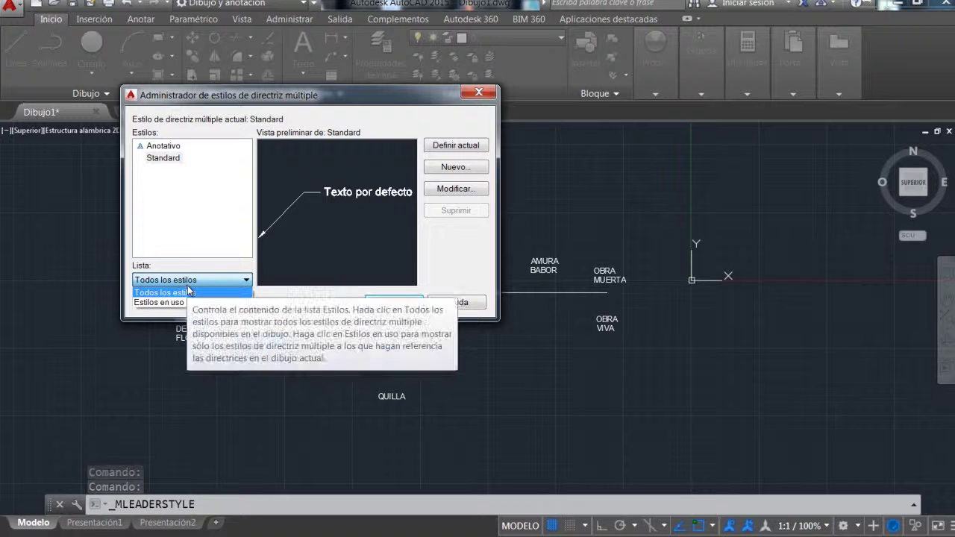
{"action": "left_click", "coordinate": [188, 293]}
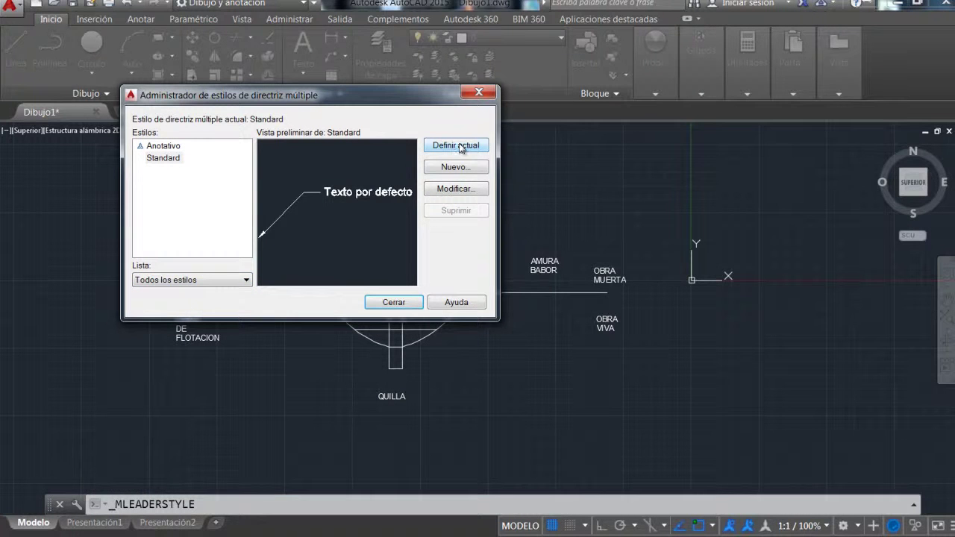
{"action": "left_click", "coordinate": [456, 167]}
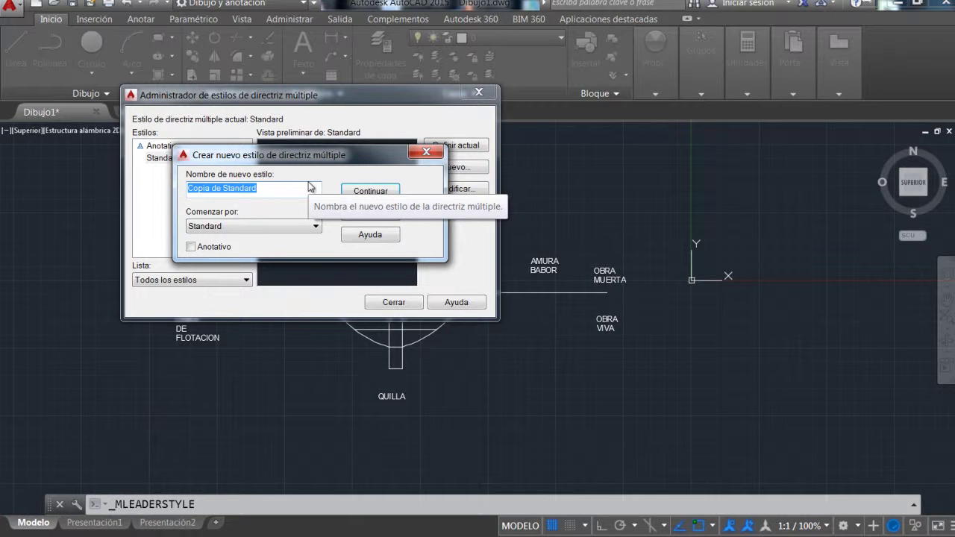
{"action": "type", "text": "cota_directriz"}
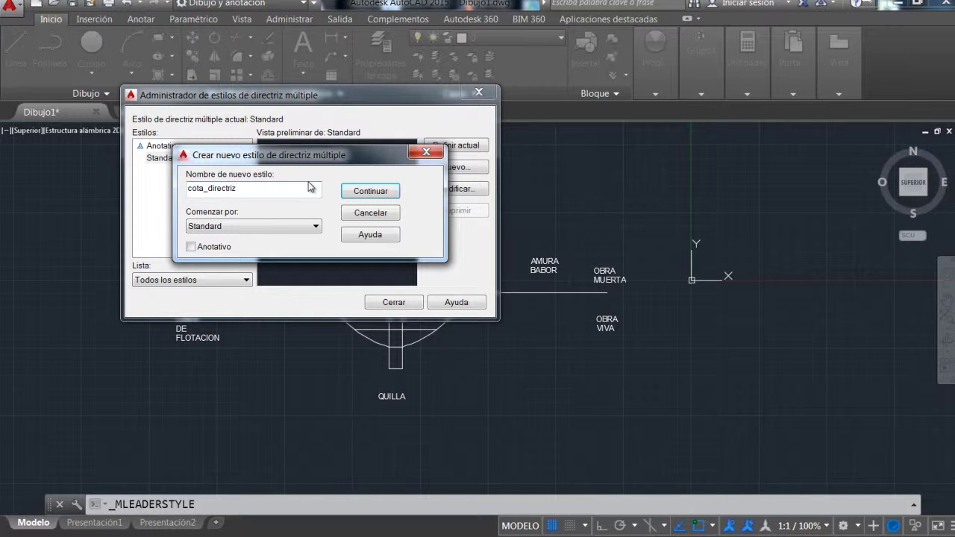
{"action": "left_click", "coordinate": [257, 228]}
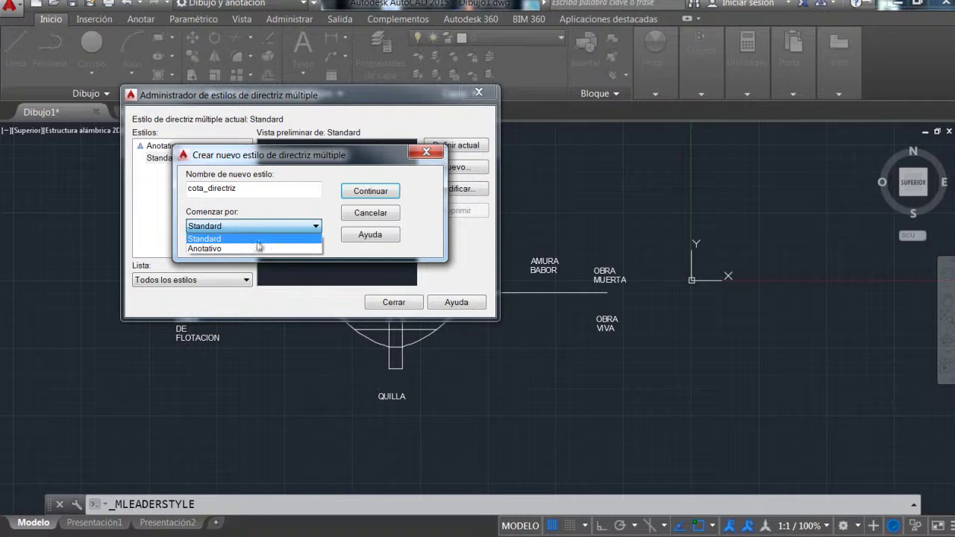
{"action": "left_click", "coordinate": [253, 248]}
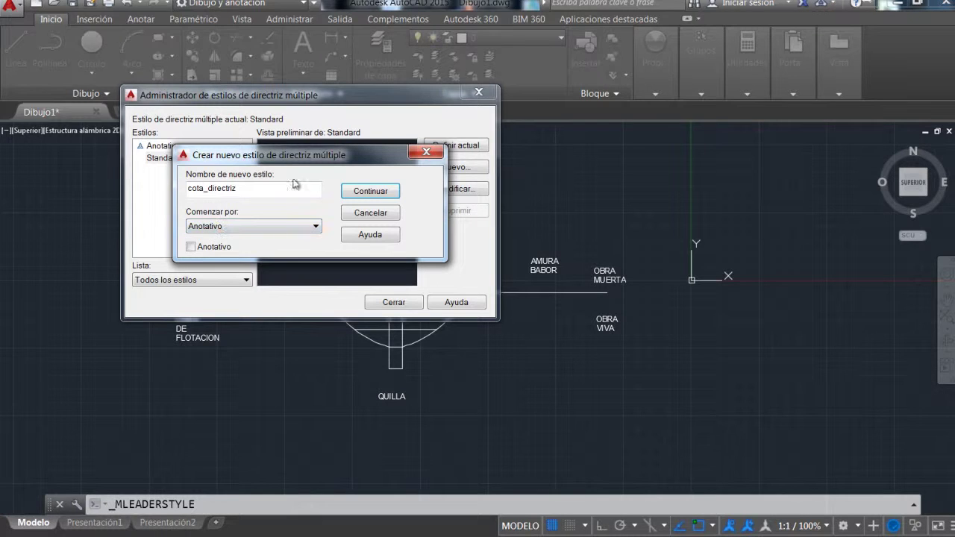
{"action": "left_click", "coordinate": [360, 191]}
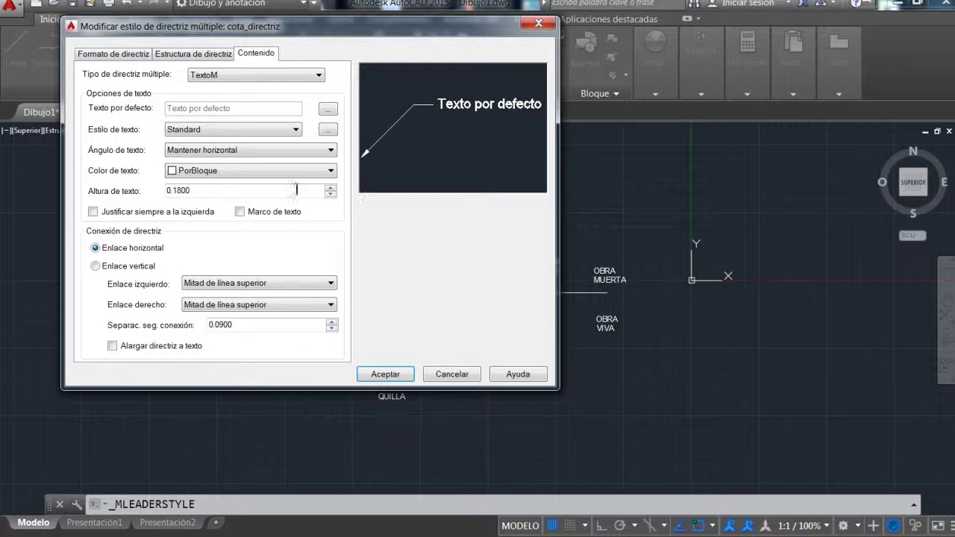
Step: Set the cota_directriz leader format to type Recta with arrowhead size 0.10 and break size 0.10
{"action": "left_click", "coordinate": [138, 54]}
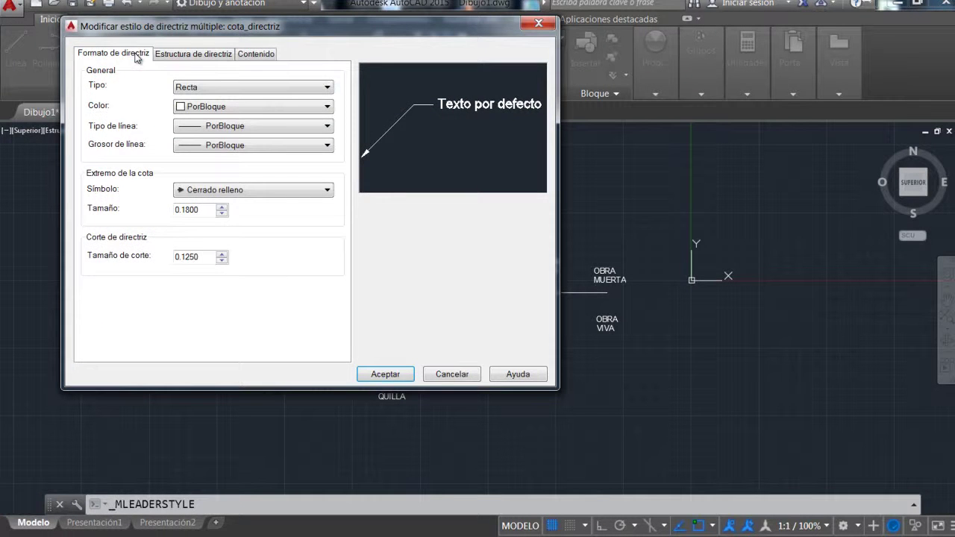
{"action": "left_click", "coordinate": [200, 87]}
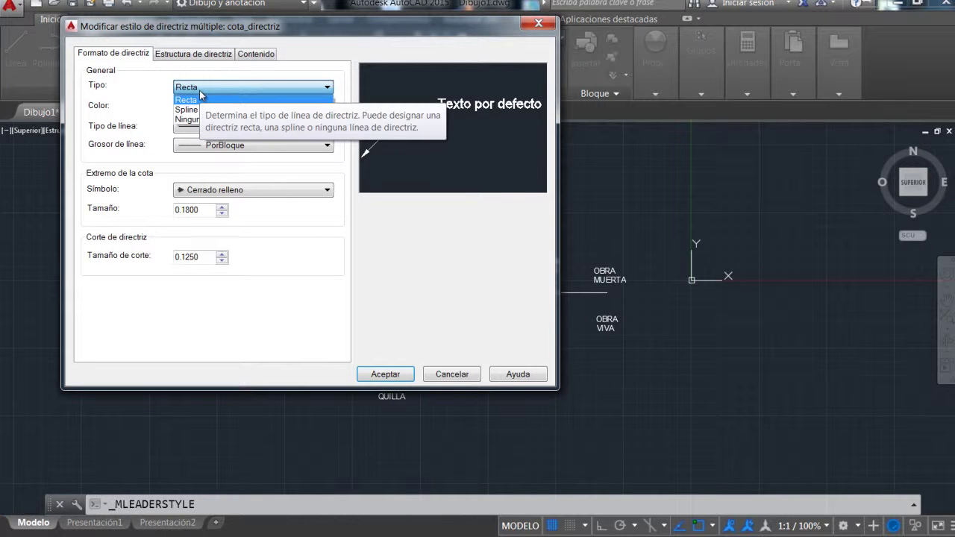
{"action": "left_click", "coordinate": [200, 96]}
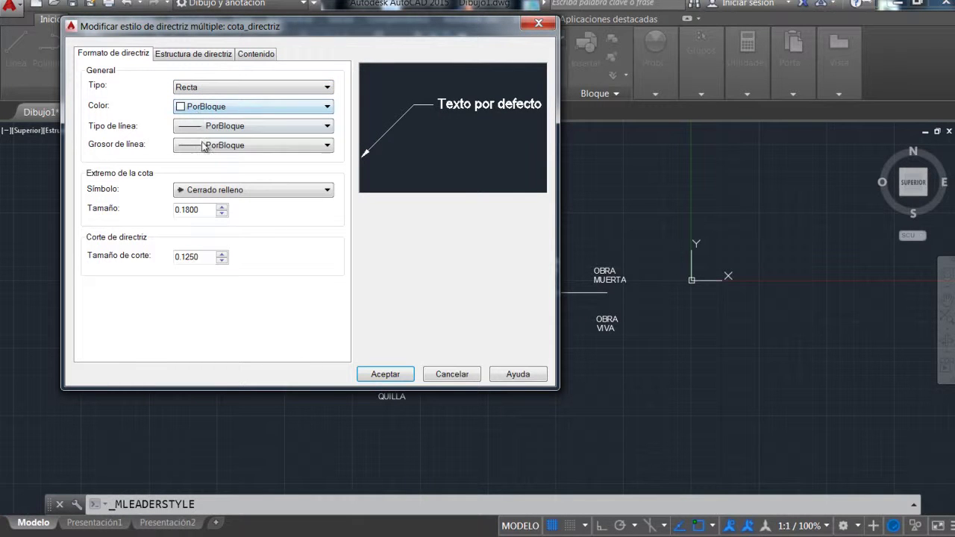
{"action": "left_click", "coordinate": [206, 210]}
{"action": "left_click", "coordinate": [204, 258]}
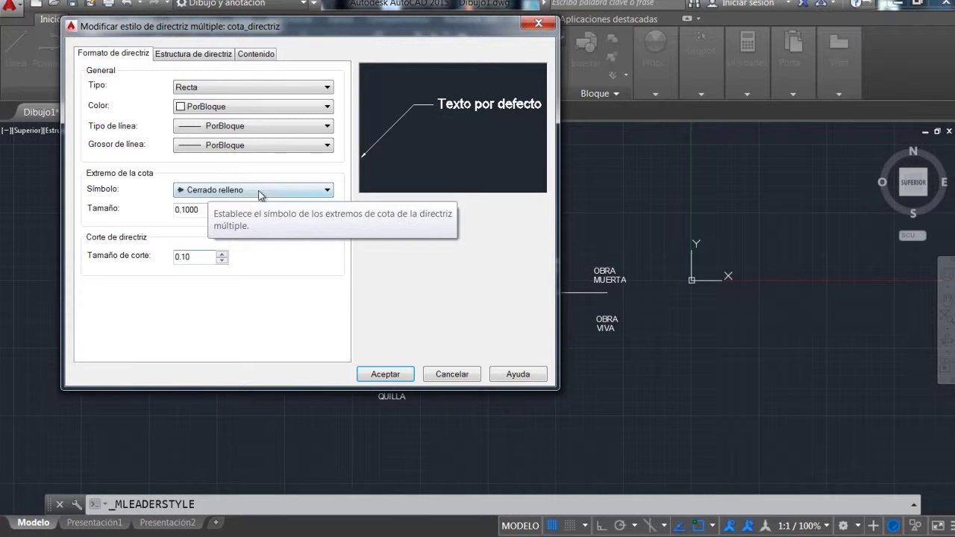
Step: Make the cota_directriz style annotative and assign the estilo_anotativo text style to its TextoM content
{"action": "left_click", "coordinate": [200, 57]}
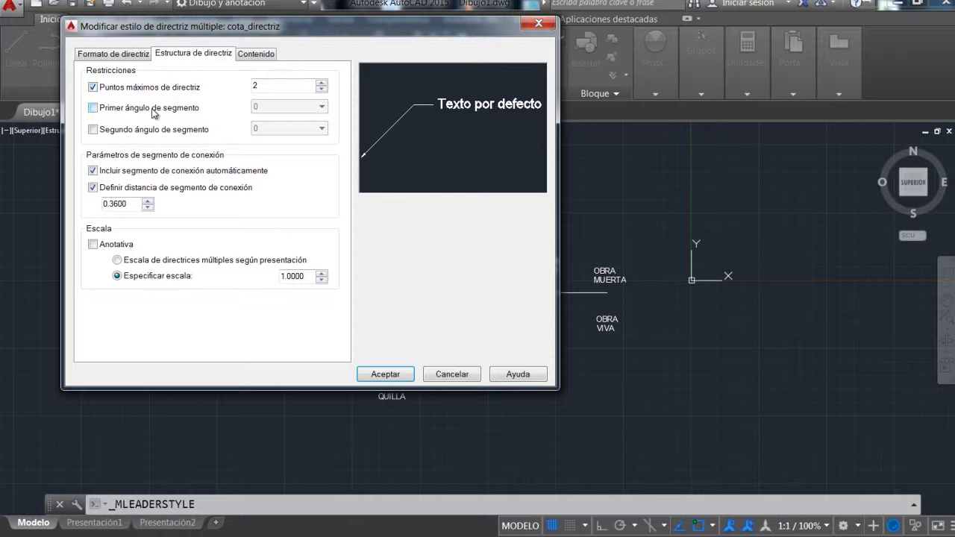
{"action": "left_click", "coordinate": [94, 244]}
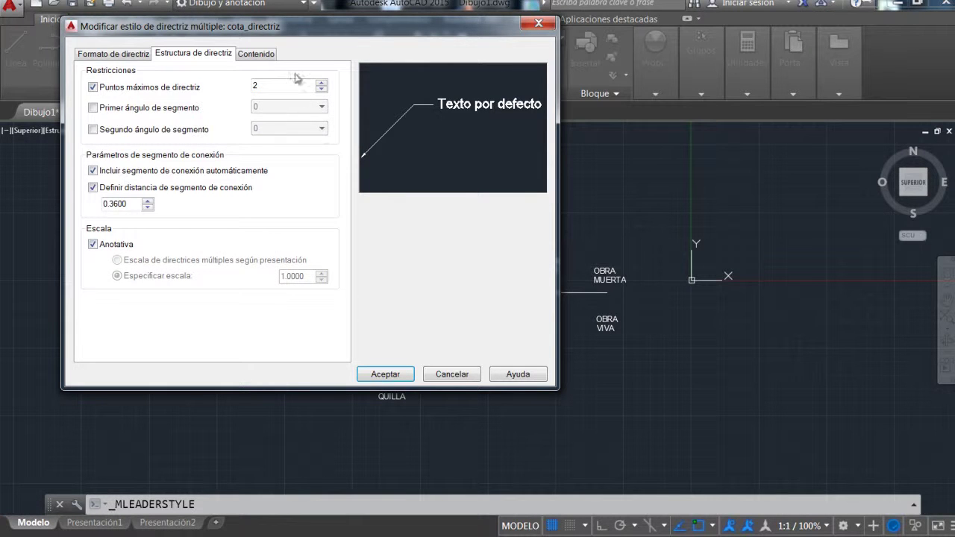
{"action": "left_click", "coordinate": [267, 60]}
{"action": "left_click", "coordinate": [266, 74]}
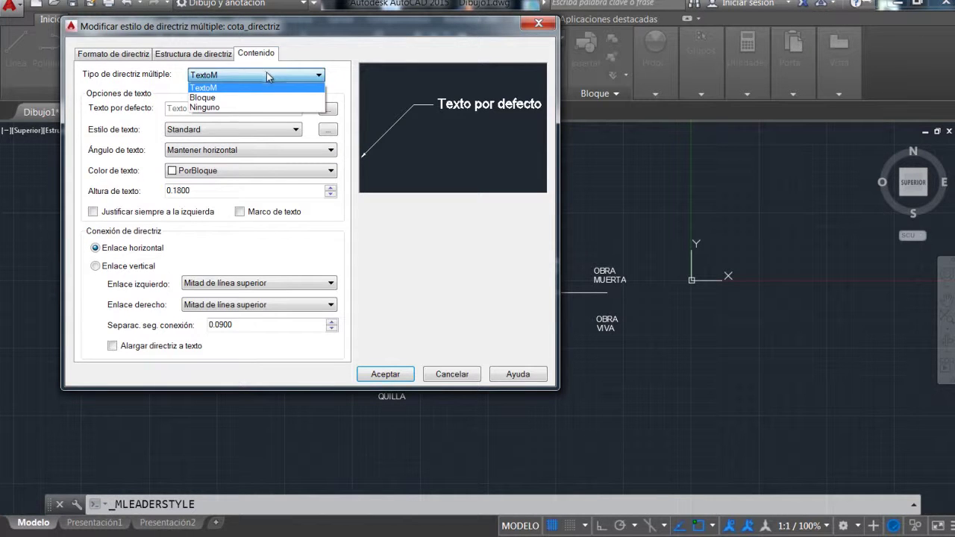
{"action": "left_click", "coordinate": [266, 75]}
{"action": "left_click", "coordinate": [280, 73]}
{"action": "left_click", "coordinate": [280, 73]}
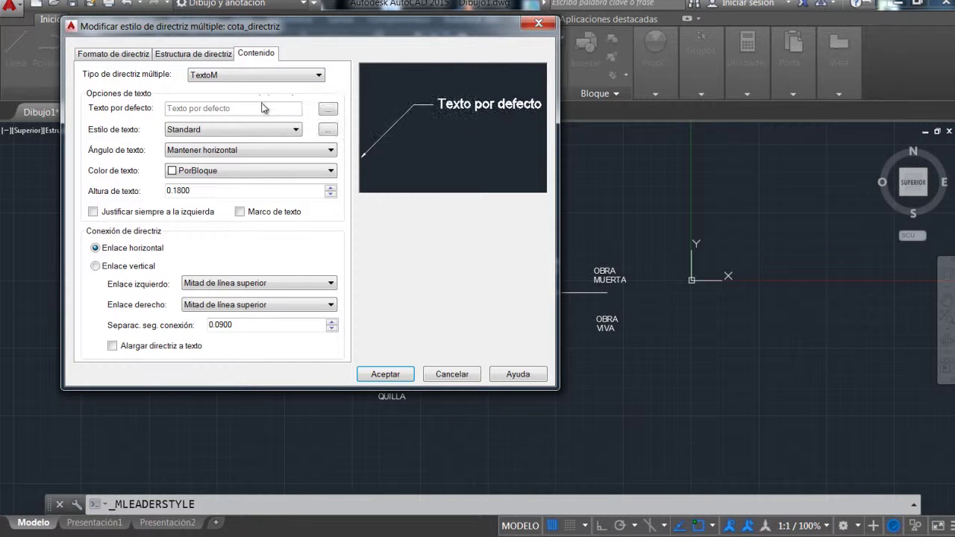
{"action": "left_click", "coordinate": [252, 131]}
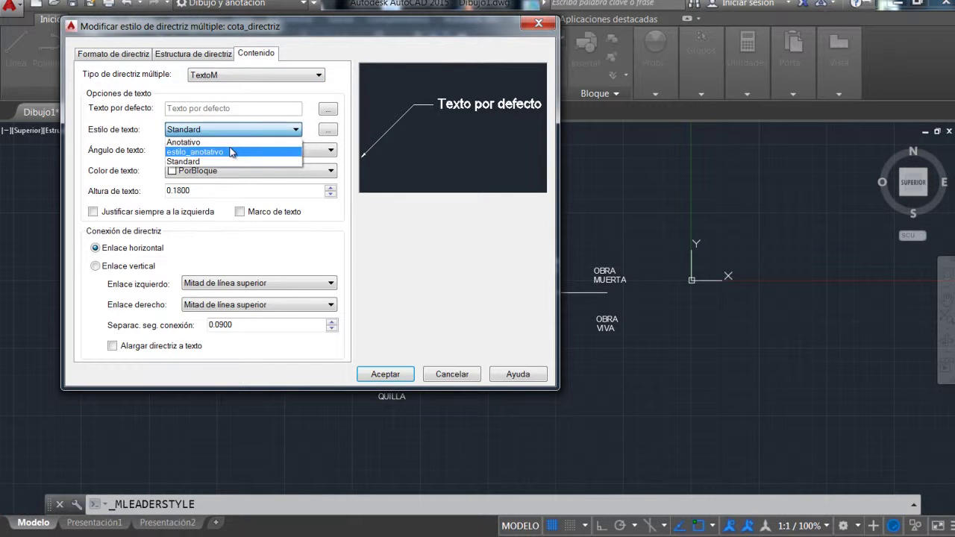
{"action": "left_click", "coordinate": [229, 152]}
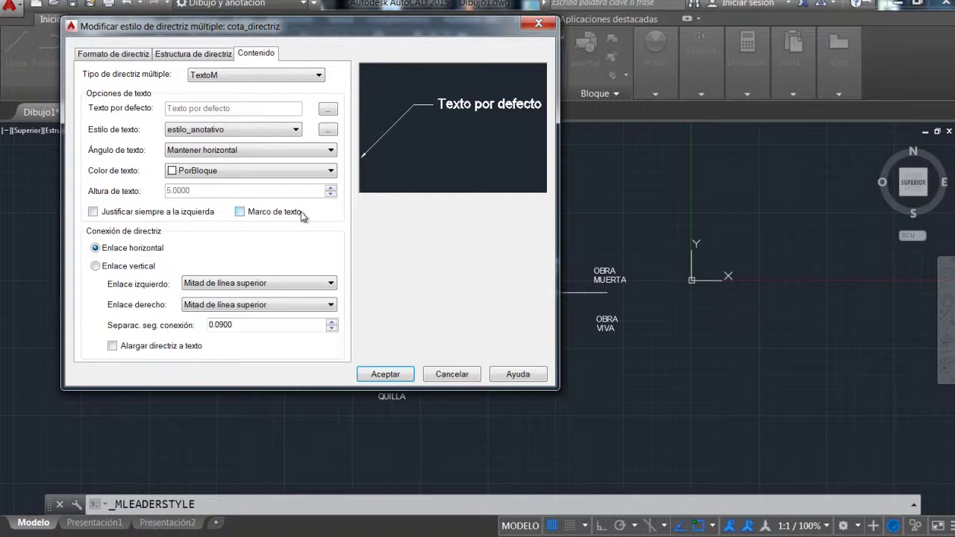
Step: Save the cota_directriz style as the current multileader style and close the style manager
{"action": "left_click", "coordinate": [384, 375]}
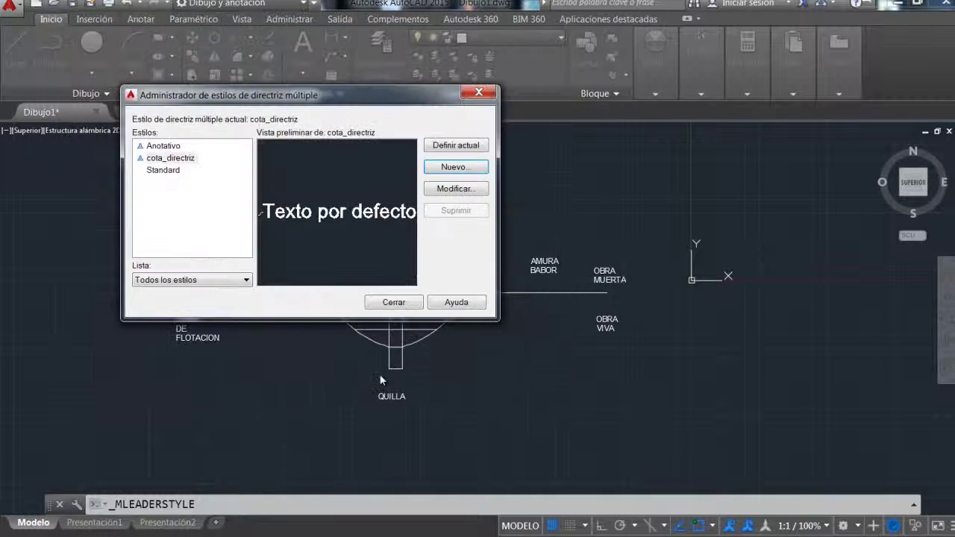
{"action": "left_click", "coordinate": [477, 145]}
{"action": "left_click", "coordinate": [394, 303]}
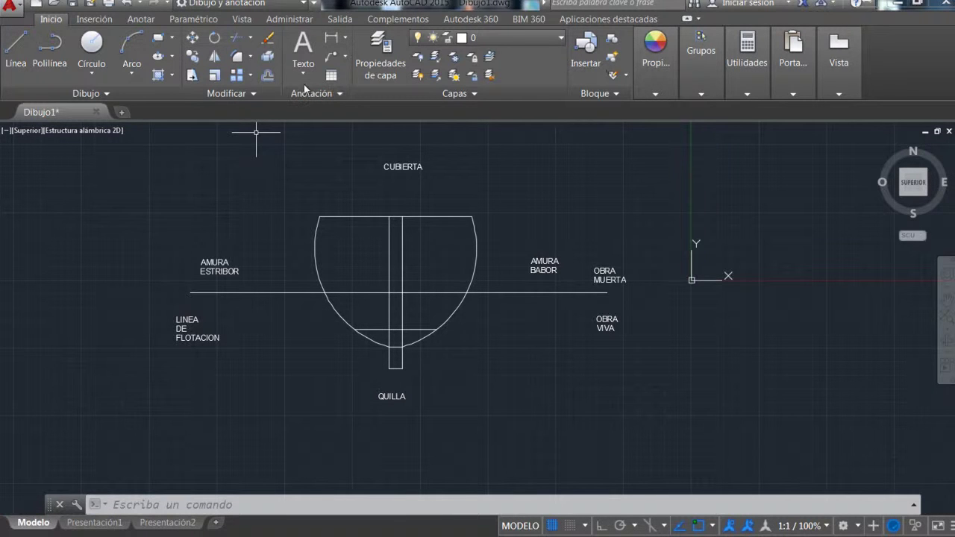
{"action": "left_click", "coordinate": [338, 91]}
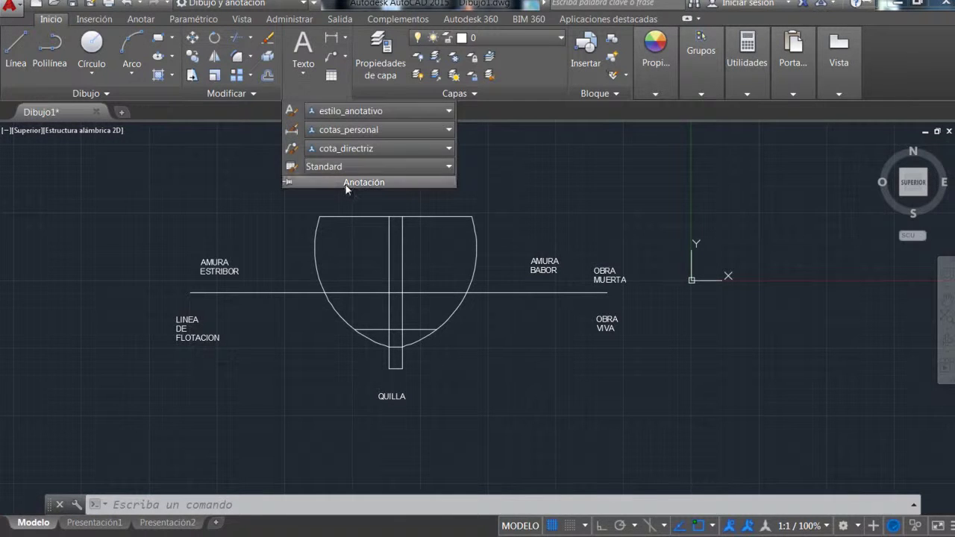
{"action": "left_click", "coordinate": [451, 165]}
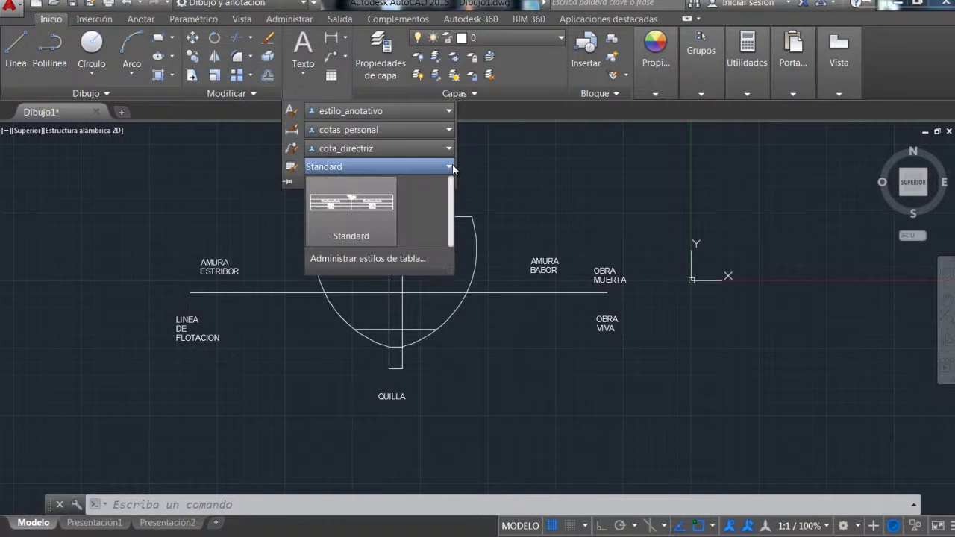
{"action": "left_click", "coordinate": [452, 164]}
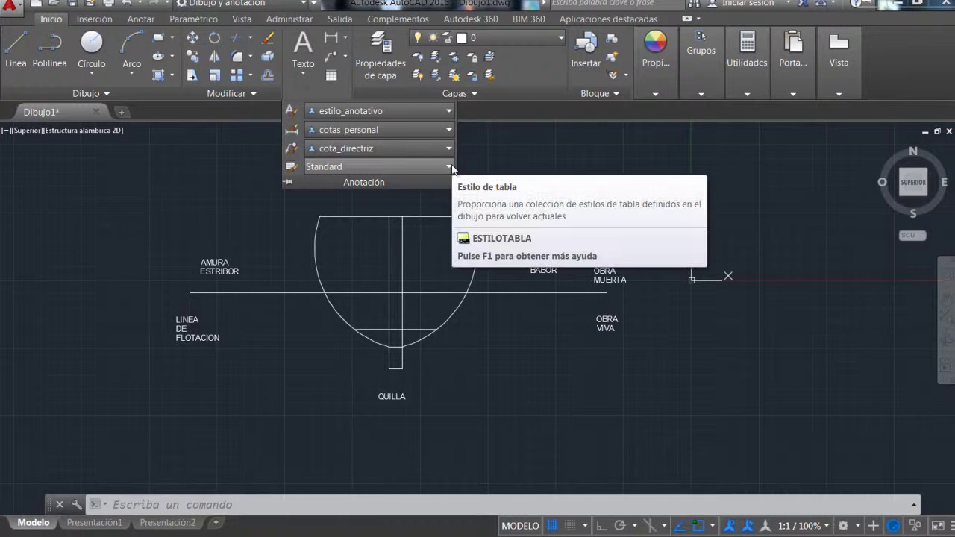
{"action": "left_click", "coordinate": [182, 164]}
{"action": "key", "text": "Escape"}
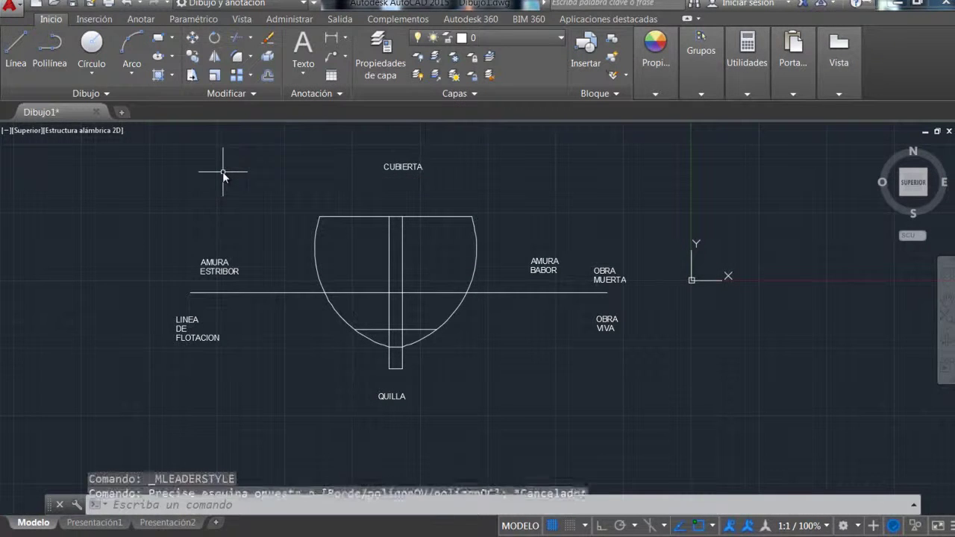
Step: Add a linear dimension across the hull's deck line, placed above the CUBIERTA label
{"action": "left_click", "coordinate": [346, 42]}
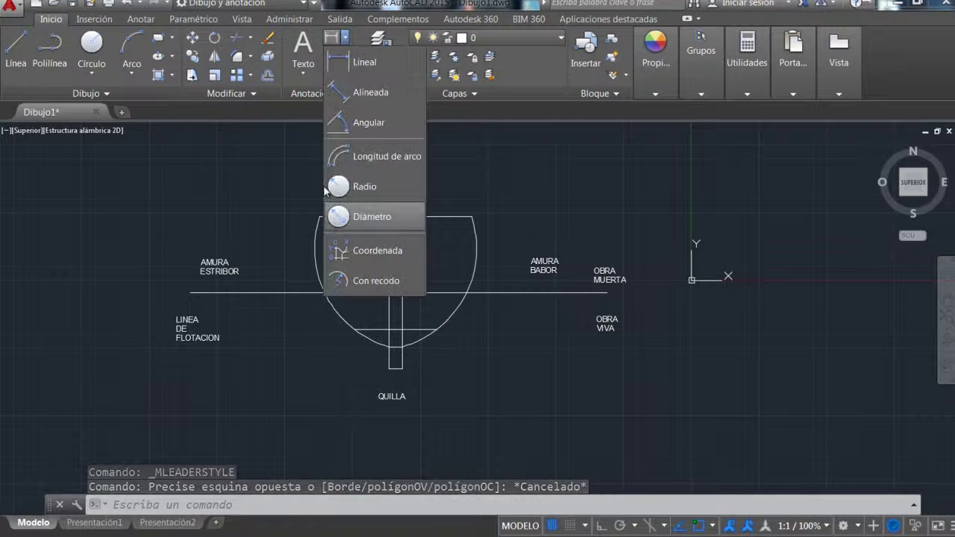
{"action": "left_click", "coordinate": [363, 66]}
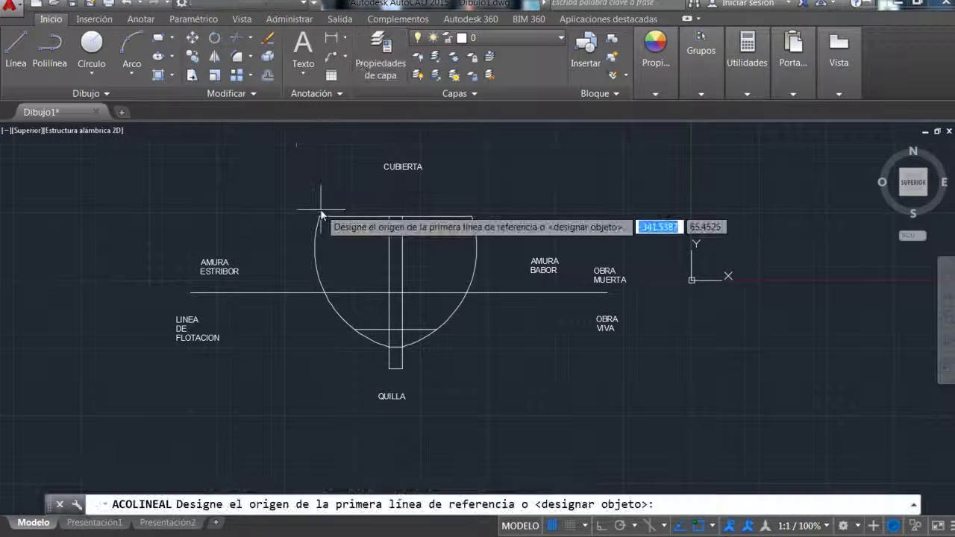
{"action": "left_click", "coordinate": [320, 217]}
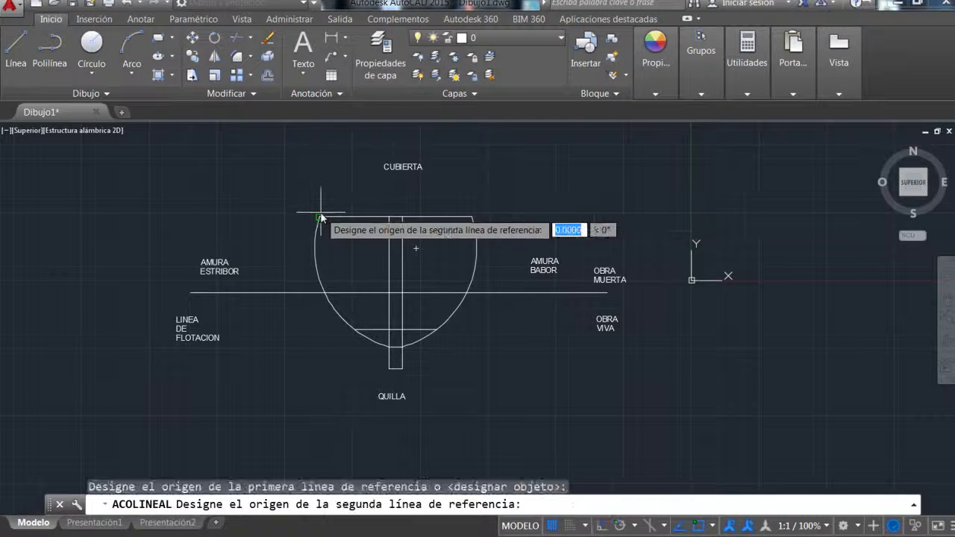
{"action": "left_click", "coordinate": [471, 217]}
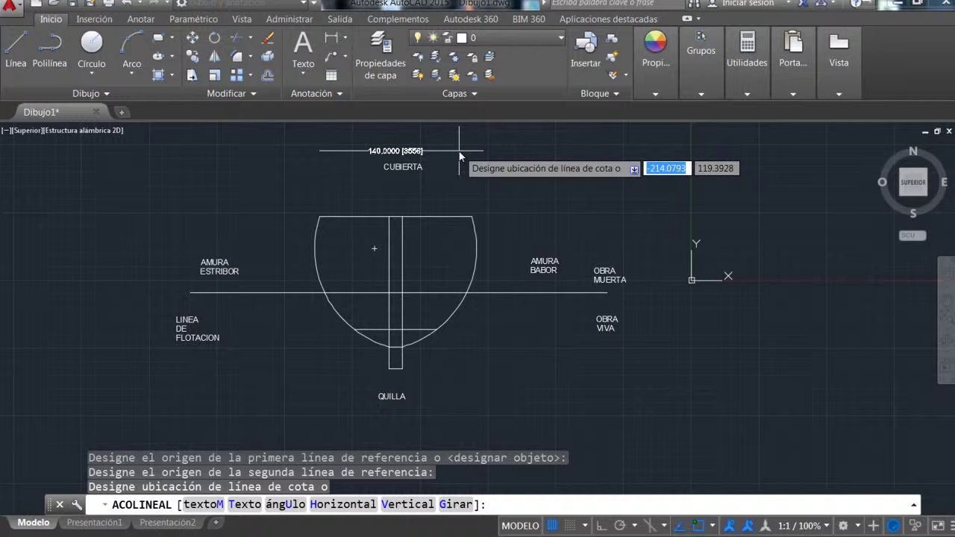
{"action": "left_click", "coordinate": [459, 154]}
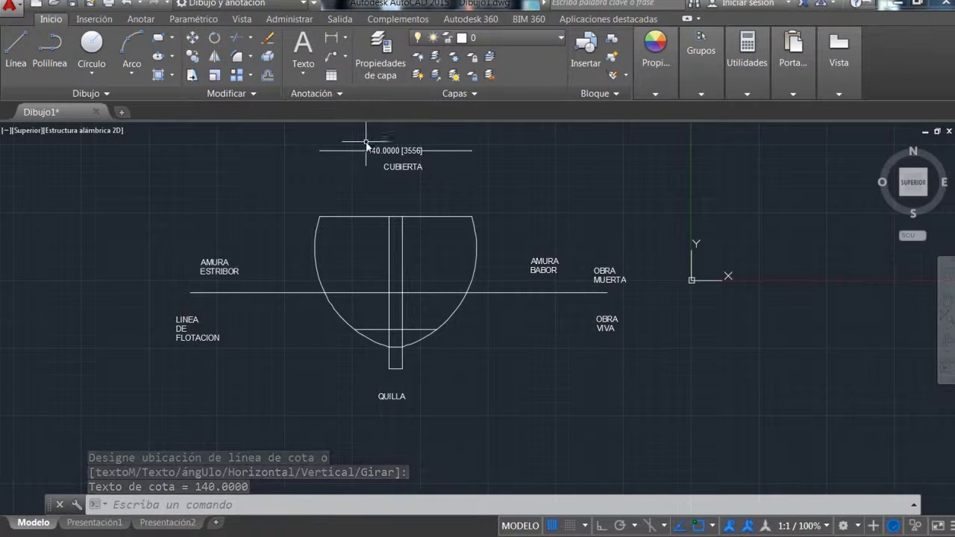
{"action": "left_click", "coordinate": [338, 95]}
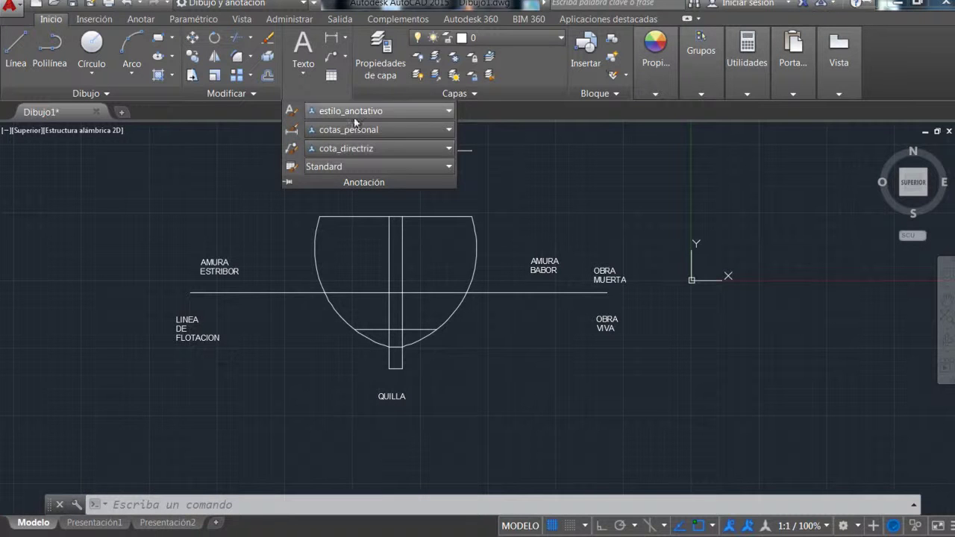
{"action": "left_click", "coordinate": [449, 110]}
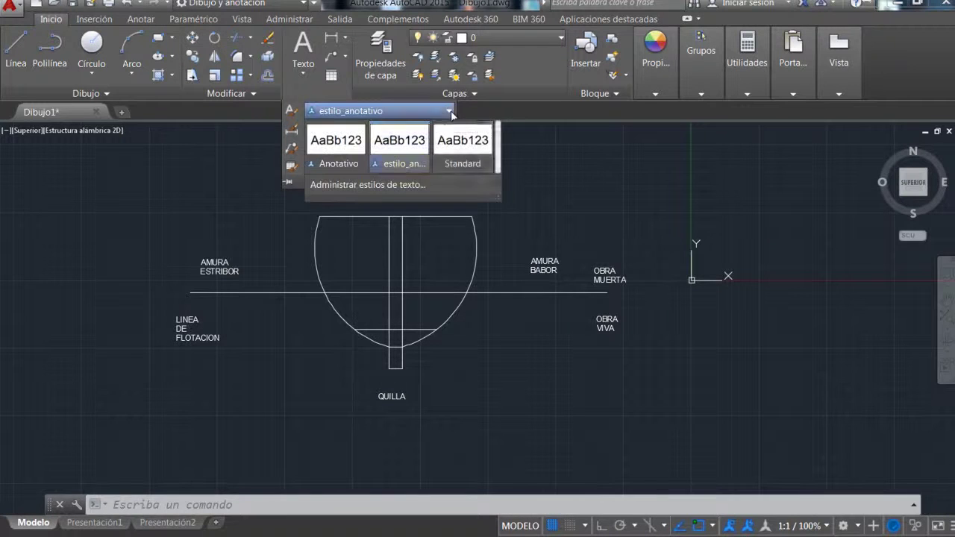
{"action": "left_click", "coordinate": [387, 188]}
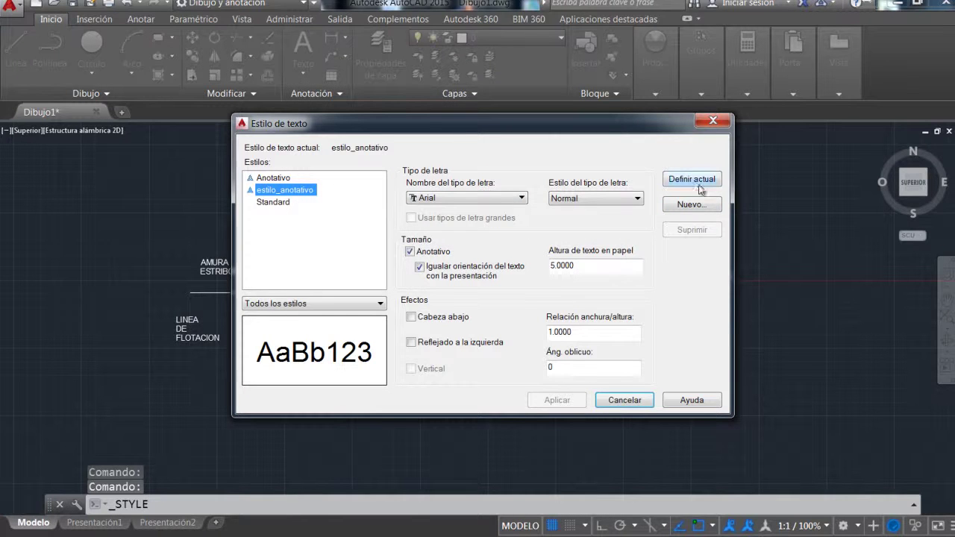
{"action": "left_click", "coordinate": [299, 193]}
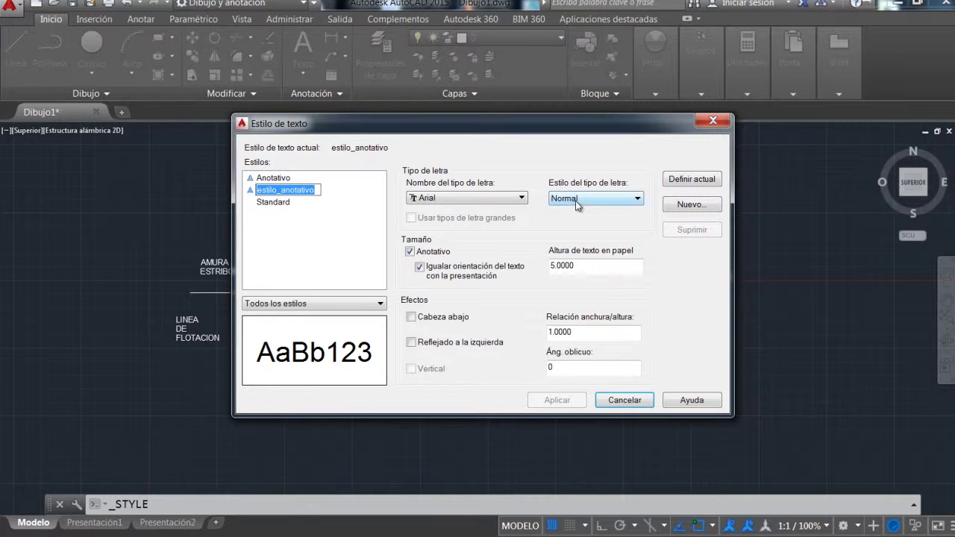
{"action": "left_click", "coordinate": [619, 400]}
Step: Turn off the display of alternate units in the cotas_personal dimension style and close the style manager
{"action": "left_click", "coordinate": [329, 150]}
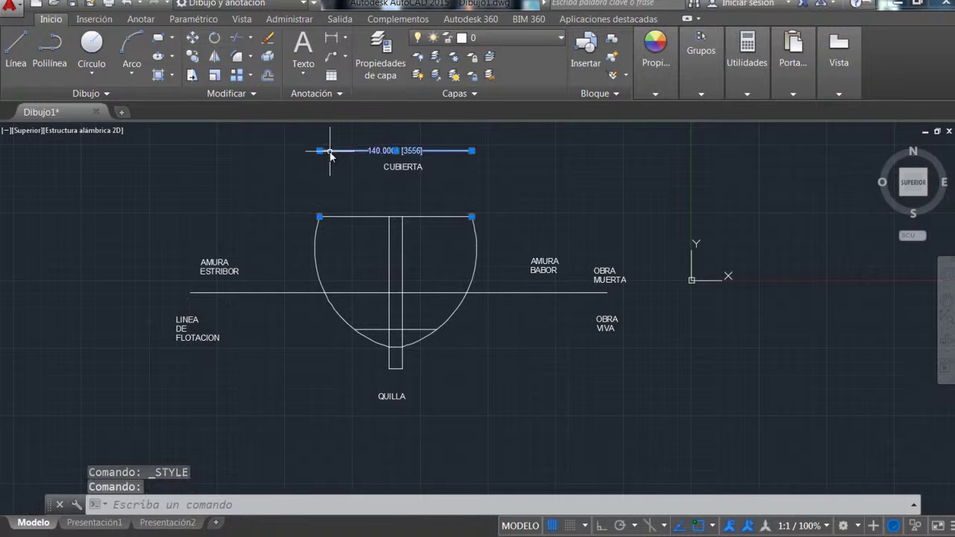
{"action": "left_click", "coordinate": [338, 95]}
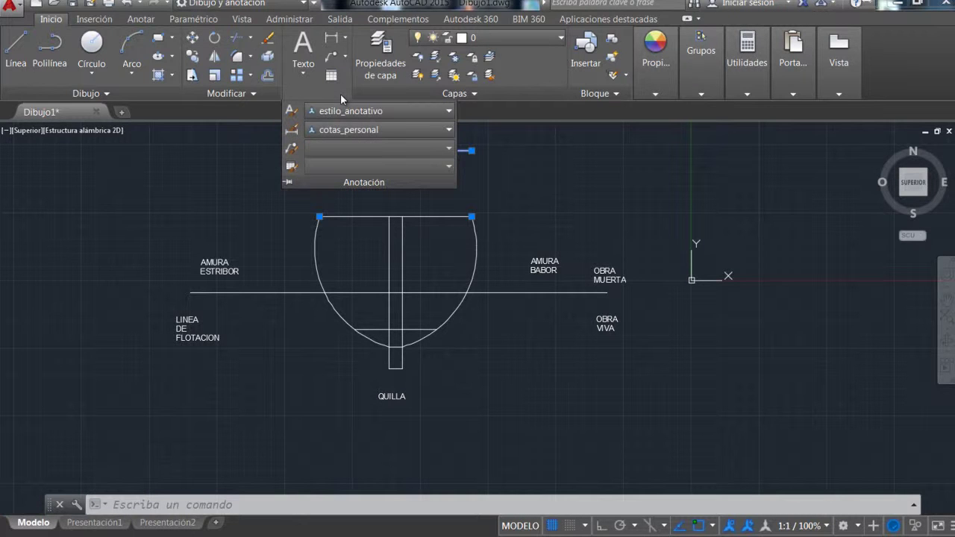
{"action": "left_click", "coordinate": [451, 136]}
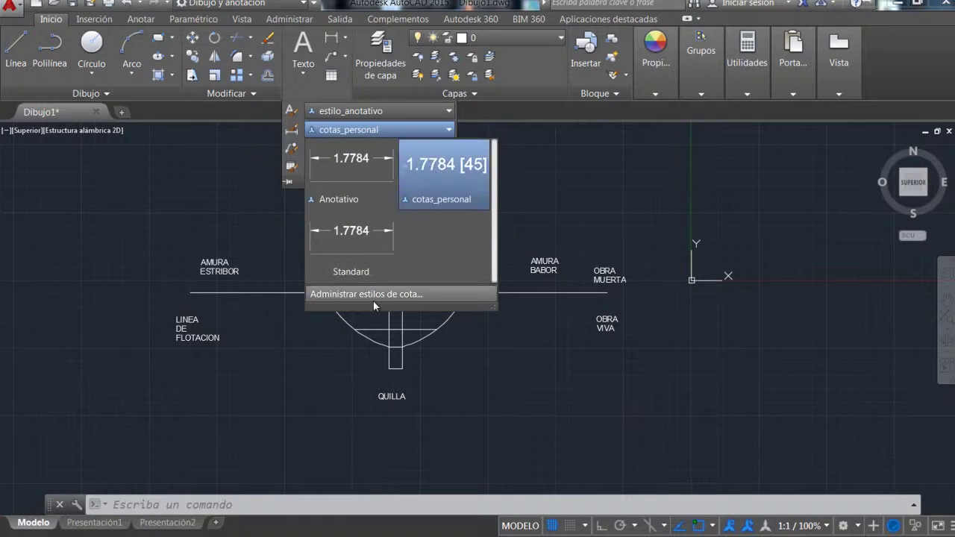
{"action": "left_click", "coordinate": [373, 295]}
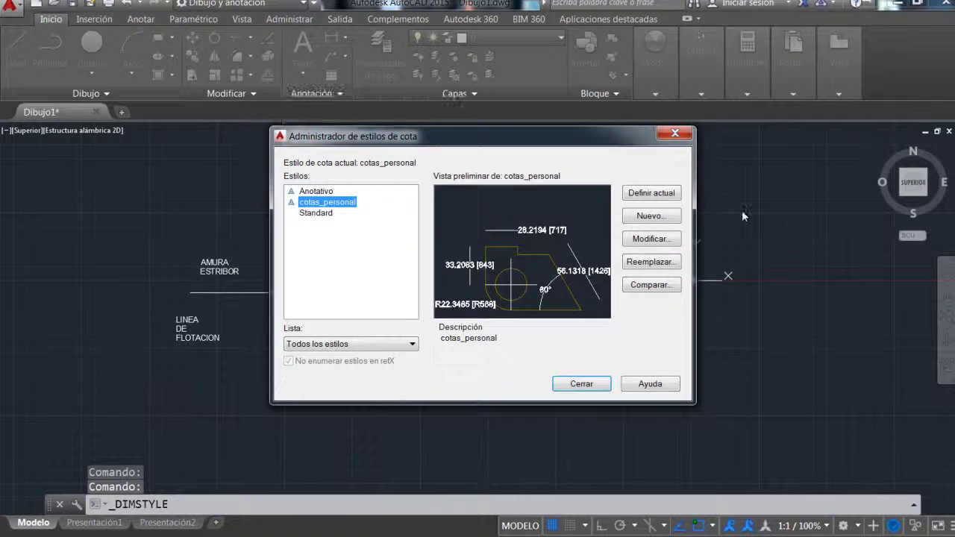
{"action": "left_click", "coordinate": [658, 239]}
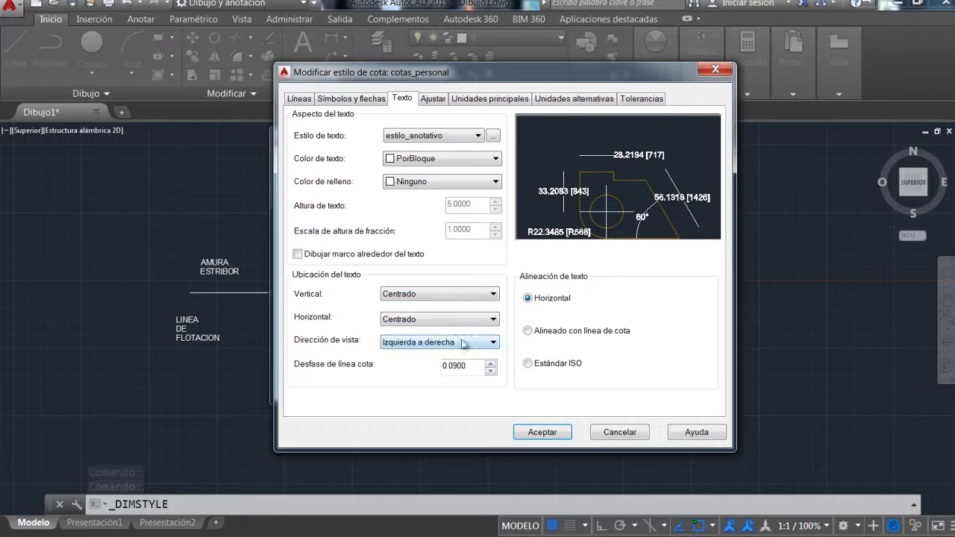
{"action": "left_click", "coordinate": [471, 103]}
{"action": "left_click", "coordinate": [561, 102]}
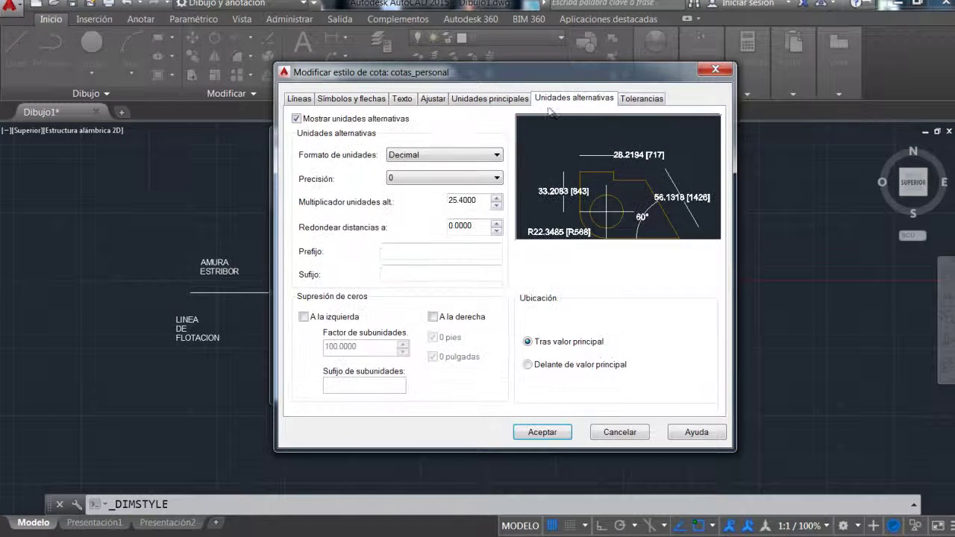
{"action": "left_click", "coordinate": [298, 118]}
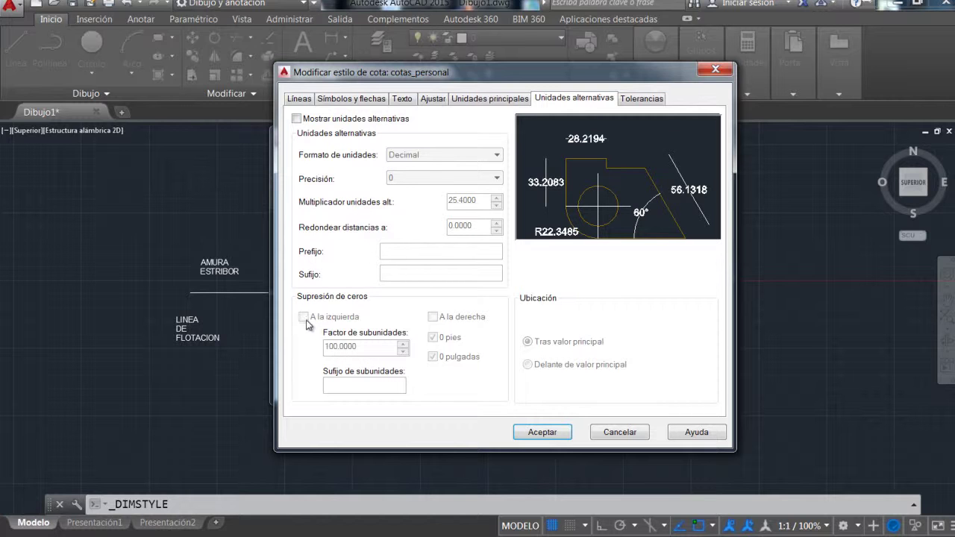
{"action": "left_click", "coordinate": [554, 431]}
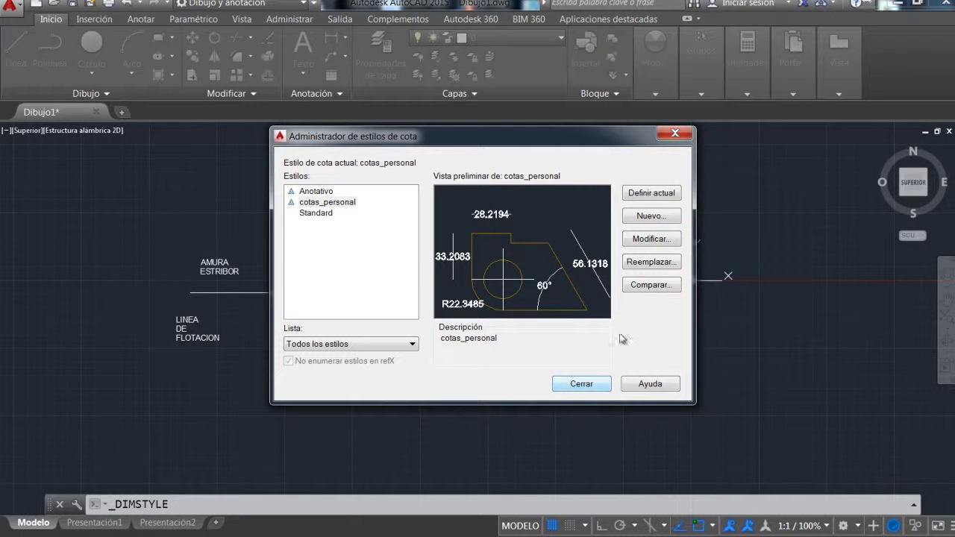
{"action": "left_click", "coordinate": [581, 384]}
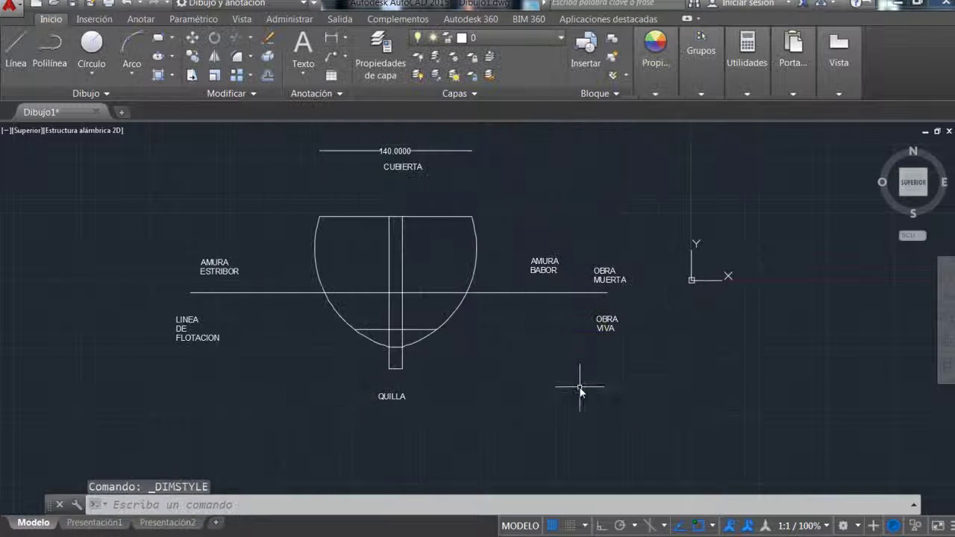
Step: Delete the linear dimension placed above the CUBIERTA label
{"action": "left_click", "coordinate": [436, 151]}
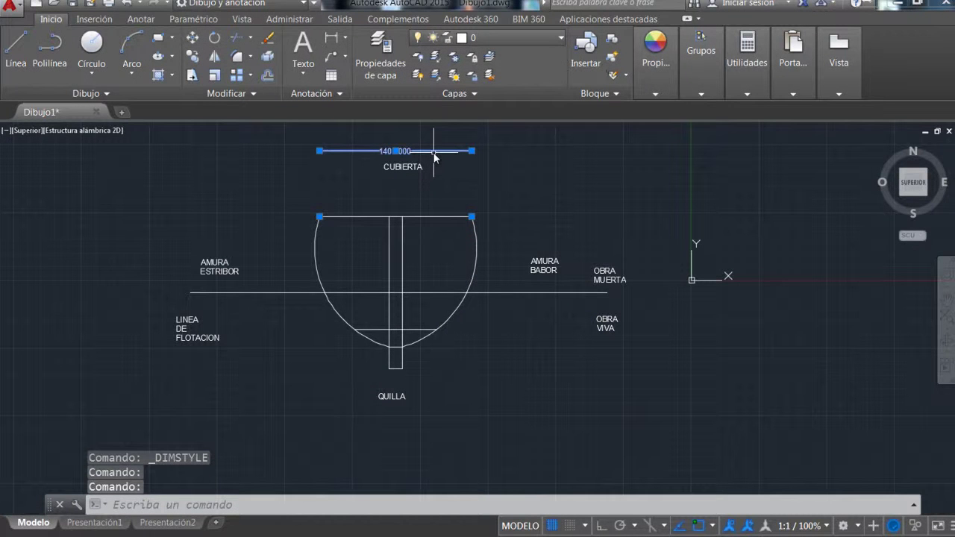
{"action": "key", "text": "Escape"}
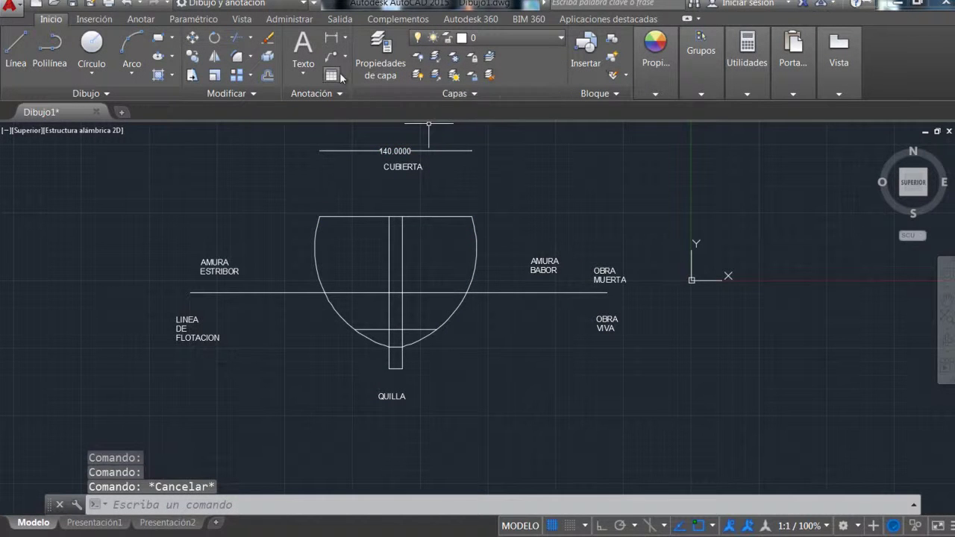
{"action": "left_click", "coordinate": [346, 38]}
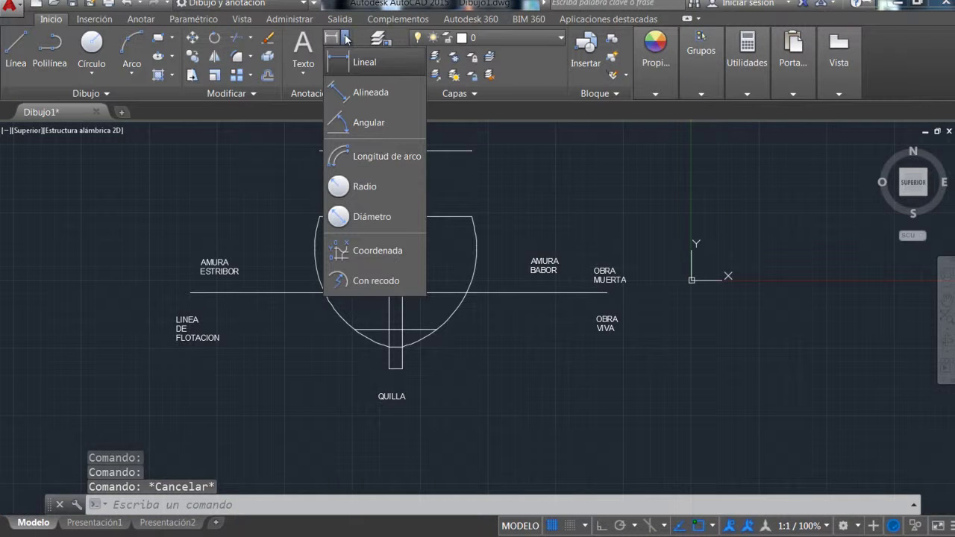
{"action": "left_click", "coordinate": [345, 38]}
{"action": "left_click", "coordinate": [409, 152]}
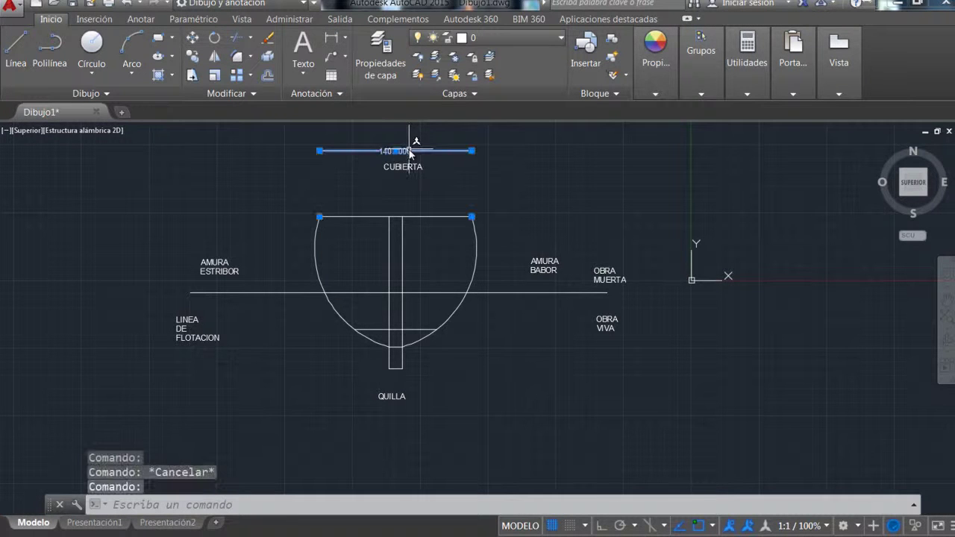
{"action": "key", "text": "Delete"}
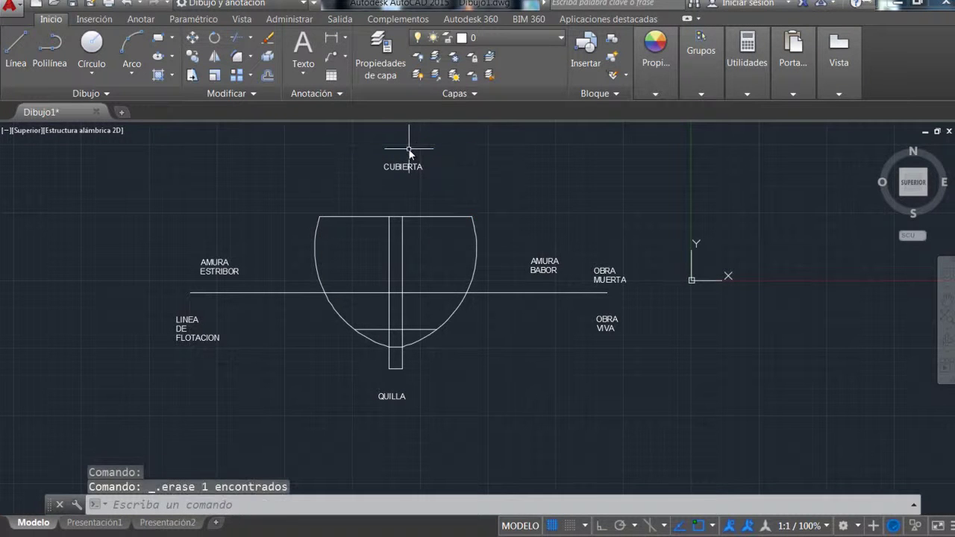
Step: Add a linear dimension between the two ends of the hull's deck line, placed between that line and the CUBIERTA label
{"action": "left_click", "coordinate": [338, 38]}
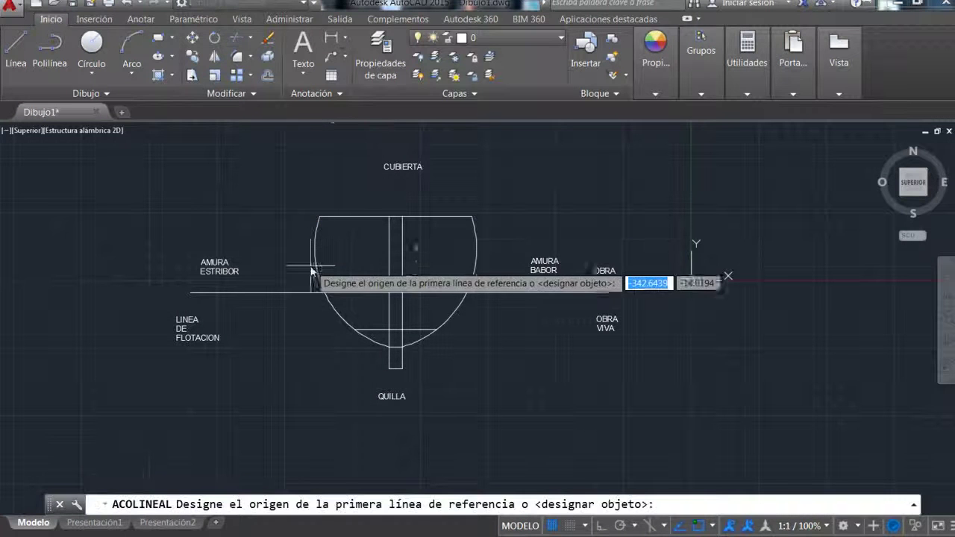
{"action": "left_click", "coordinate": [320, 218]}
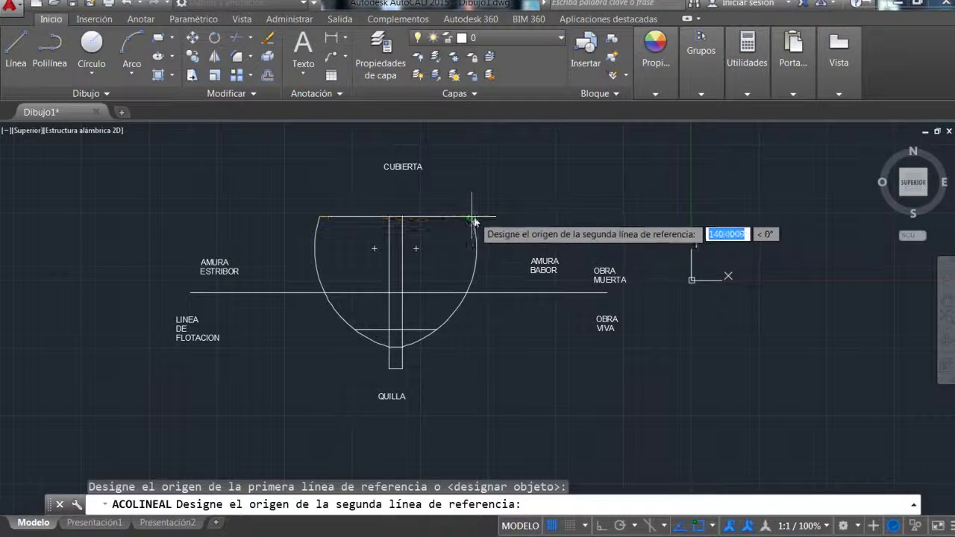
{"action": "left_click", "coordinate": [471, 217]}
{"action": "left_click", "coordinate": [470, 188]}
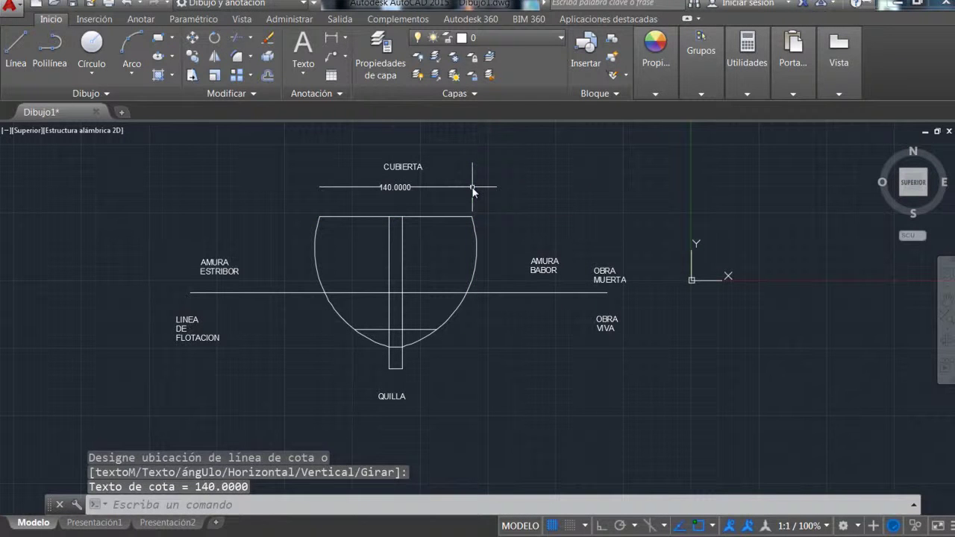
{"action": "key", "text": "Escape"}
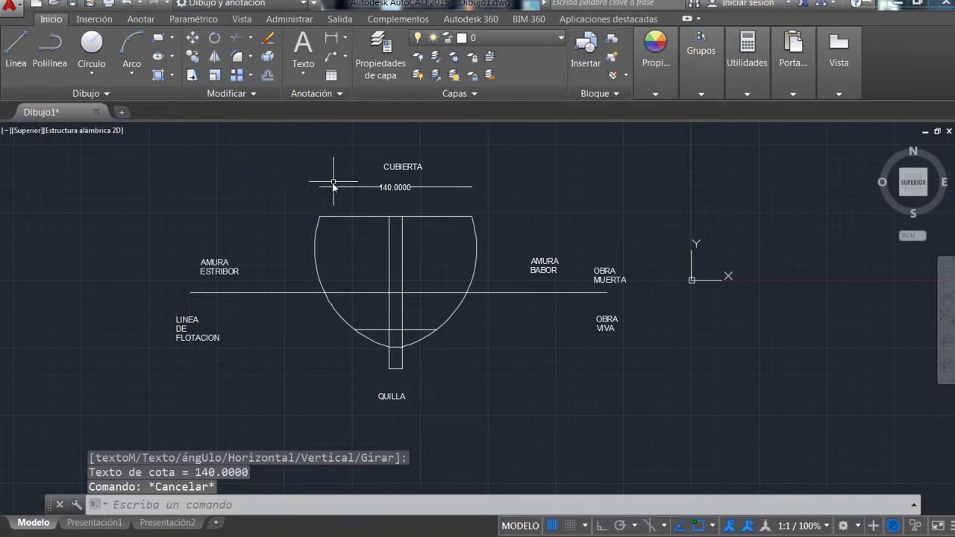
{"action": "left_click", "coordinate": [342, 94]}
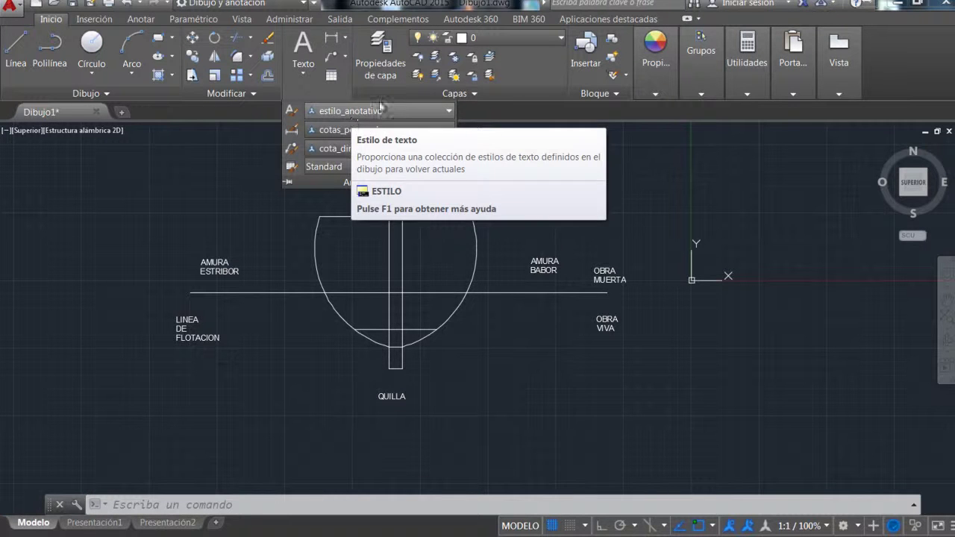
{"action": "left_click", "coordinate": [449, 111]}
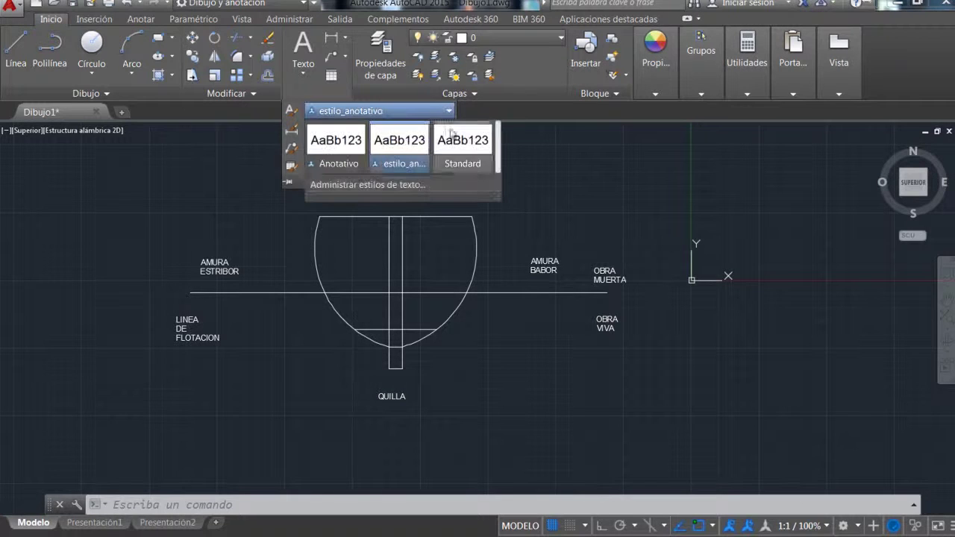
{"action": "left_click", "coordinate": [413, 185]}
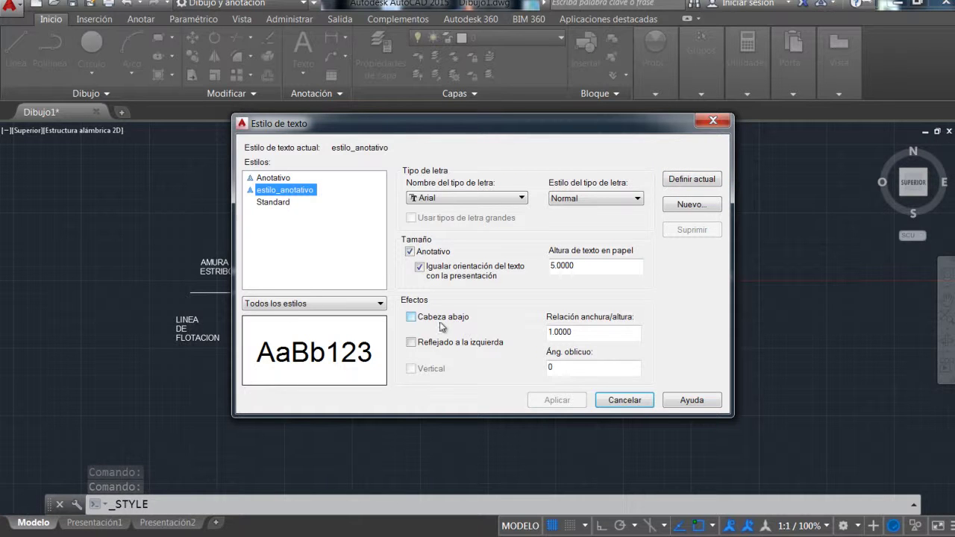
{"action": "mouse_move", "coordinate": [437, 273]}
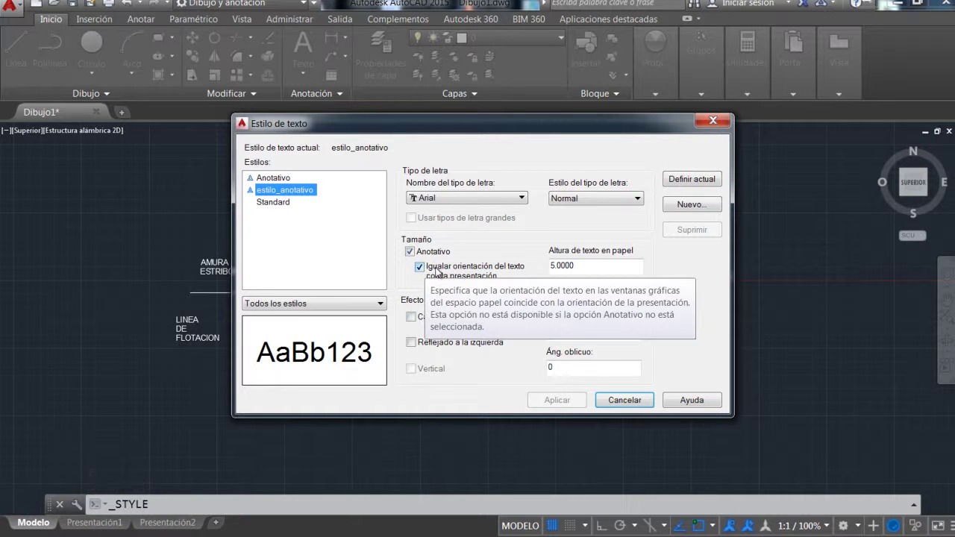
{"action": "mouse_move", "coordinate": [423, 322]}
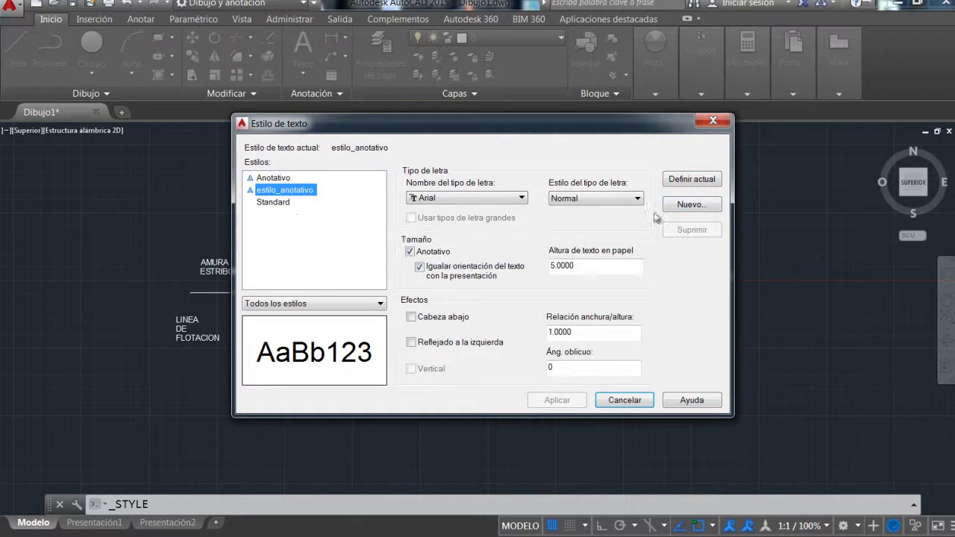
{"action": "left_click", "coordinate": [626, 400]}
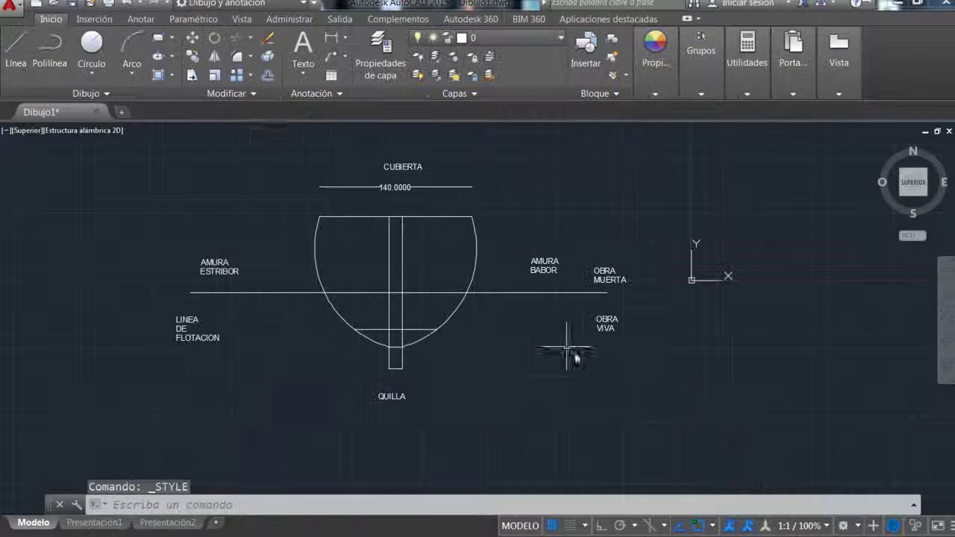
Step: Set the precision of the linear primary units to 0 in the cotas_personal dimension style
{"action": "left_click", "coordinate": [340, 94]}
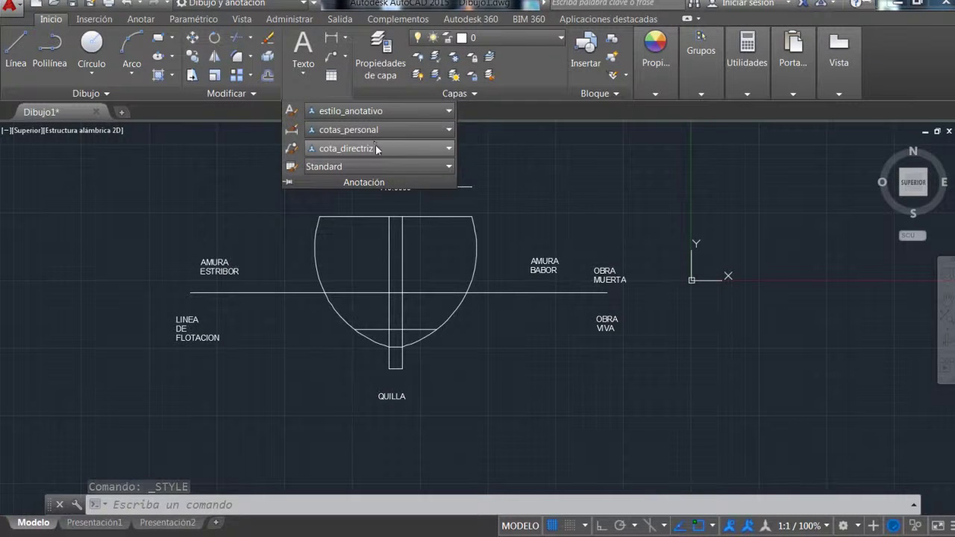
{"action": "left_click", "coordinate": [449, 129]}
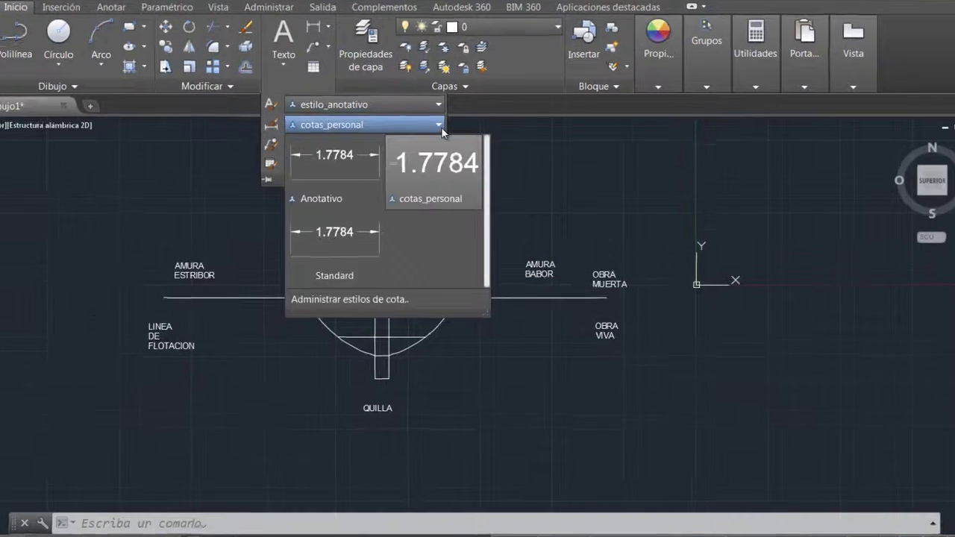
{"action": "left_click", "coordinate": [384, 298]}
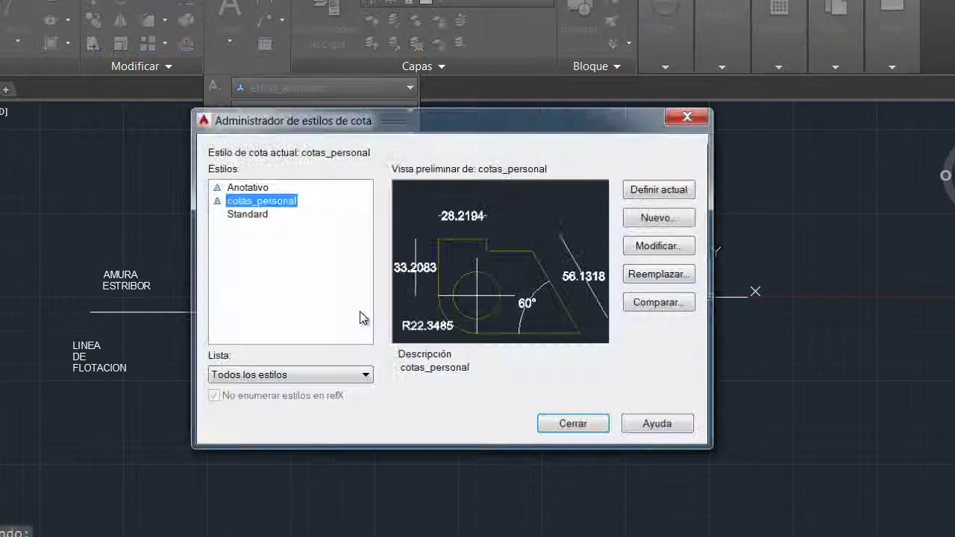
{"action": "left_click", "coordinate": [674, 245]}
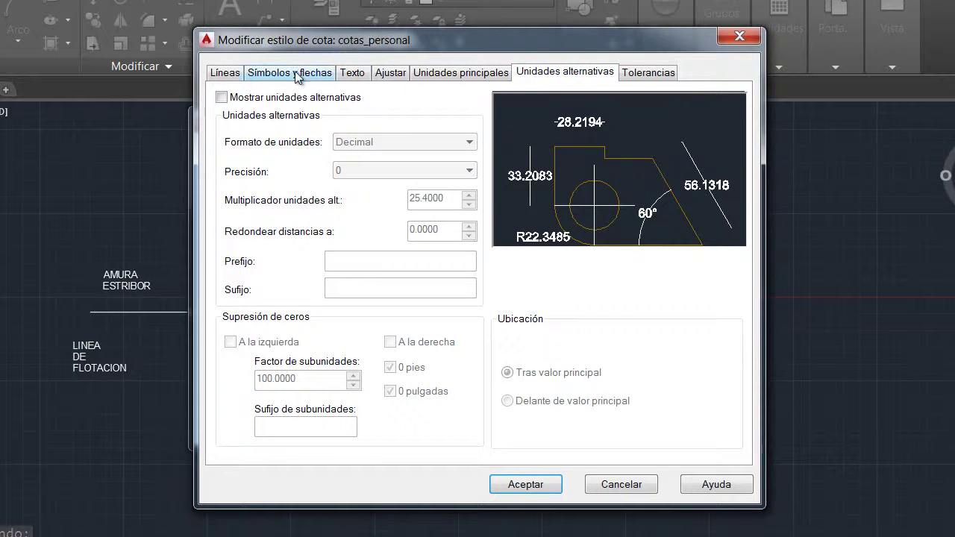
{"action": "left_click", "coordinate": [459, 72]}
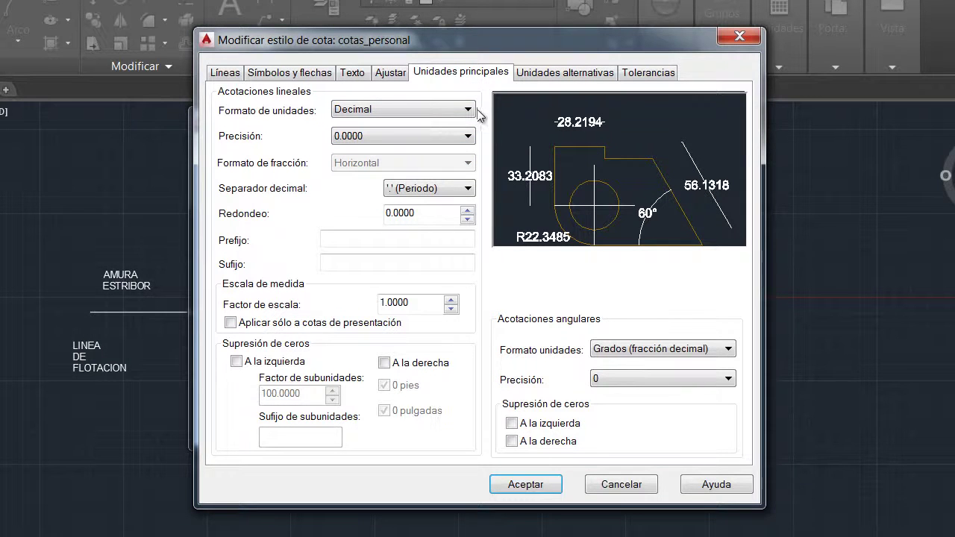
{"action": "left_click", "coordinate": [468, 135]}
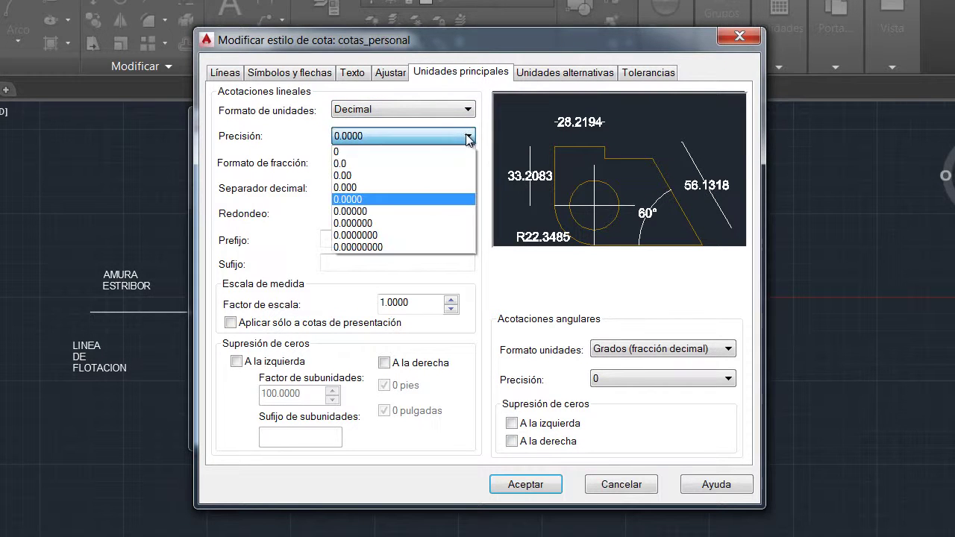
{"action": "left_click", "coordinate": [378, 146]}
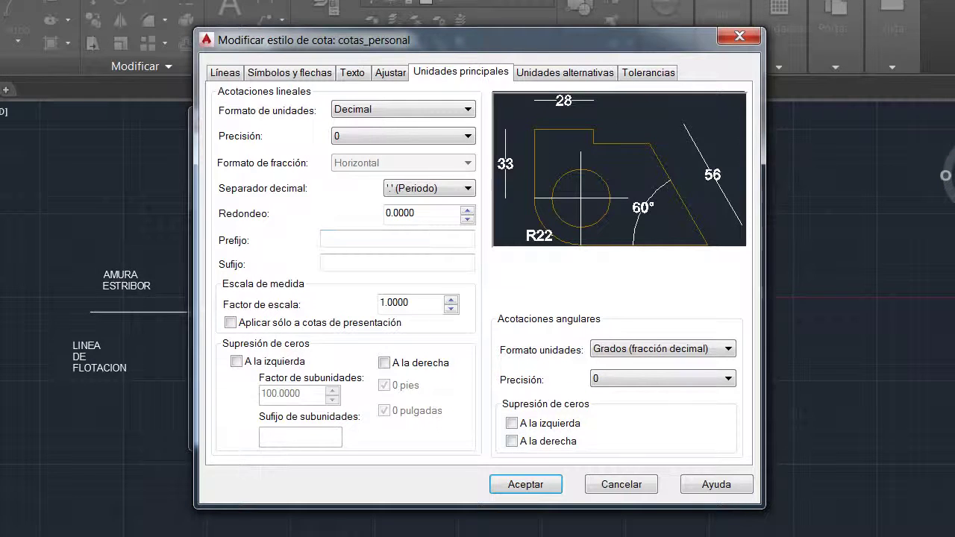
Step: Accept the style change and add a linear dimension across the narrow vertical central strip, just above the deck line
{"action": "left_click", "coordinate": [534, 485]}
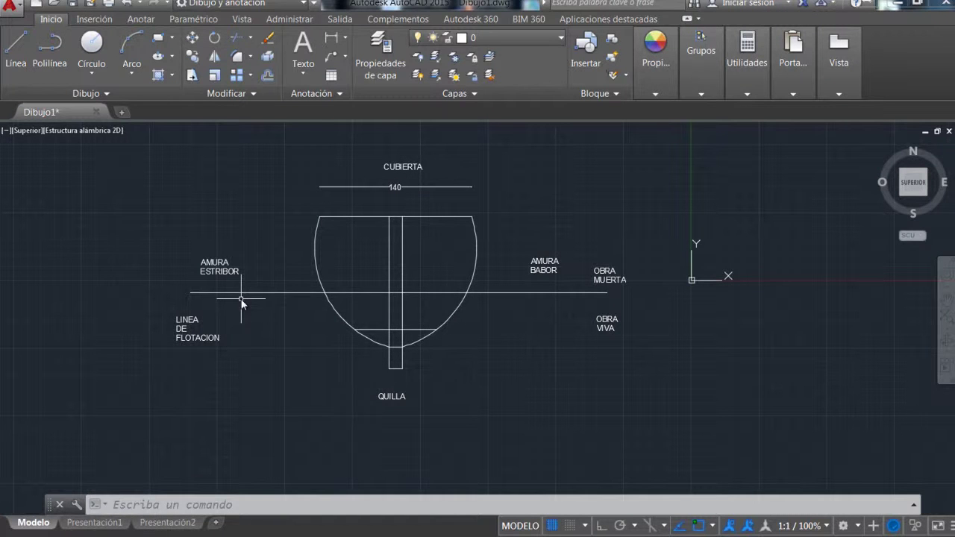
{"action": "left_click", "coordinate": [328, 40]}
{"action": "left_click", "coordinate": [389, 217]}
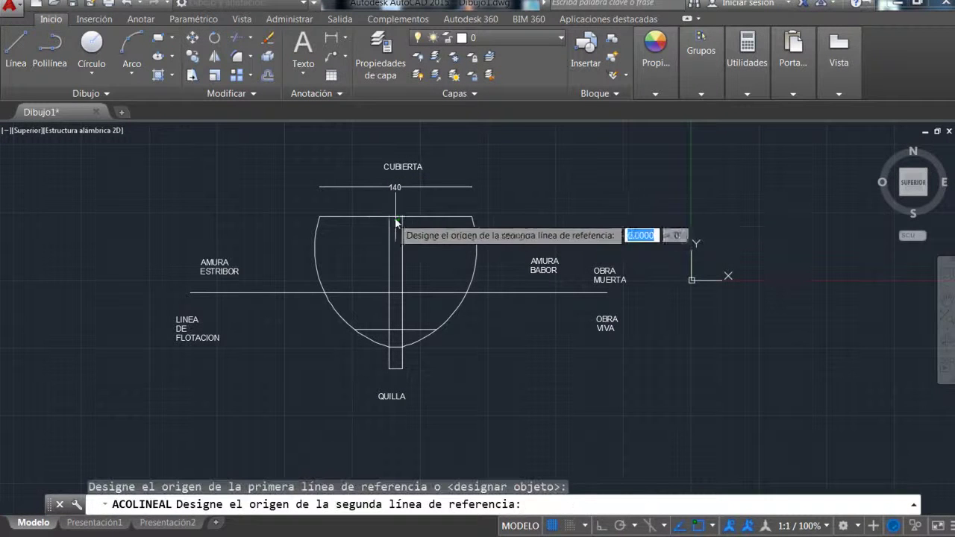
{"action": "left_click", "coordinate": [401, 218]}
{"action": "left_click", "coordinate": [403, 208]}
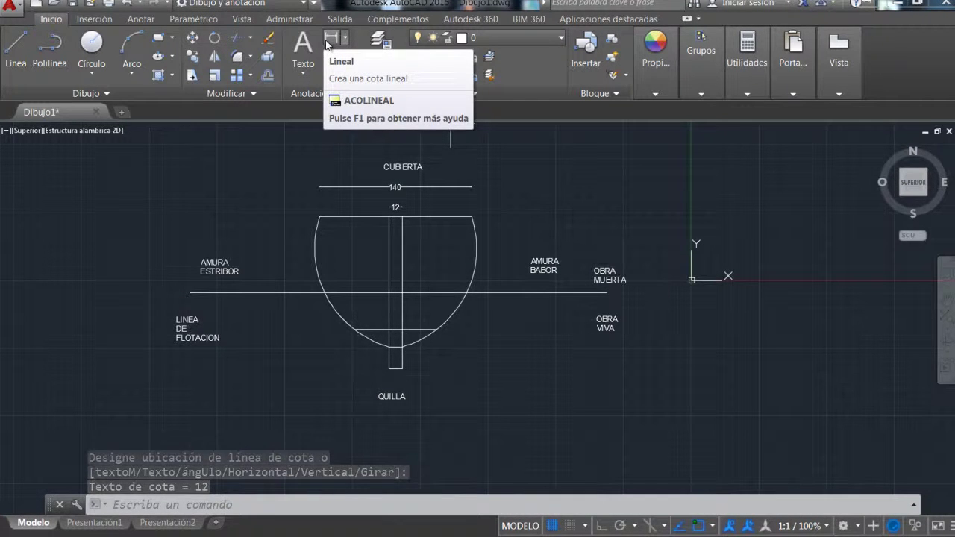
Step: Add a linear dimension from the central strip's right edge to the deck line's right end, placed below the overall deck dimension
{"action": "left_click", "coordinate": [328, 39]}
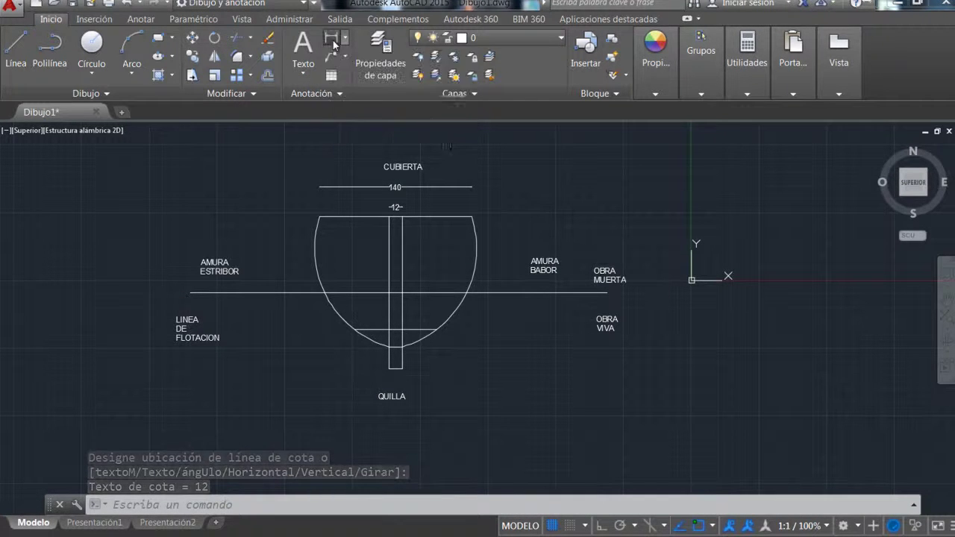
{"action": "left_click", "coordinate": [401, 215]}
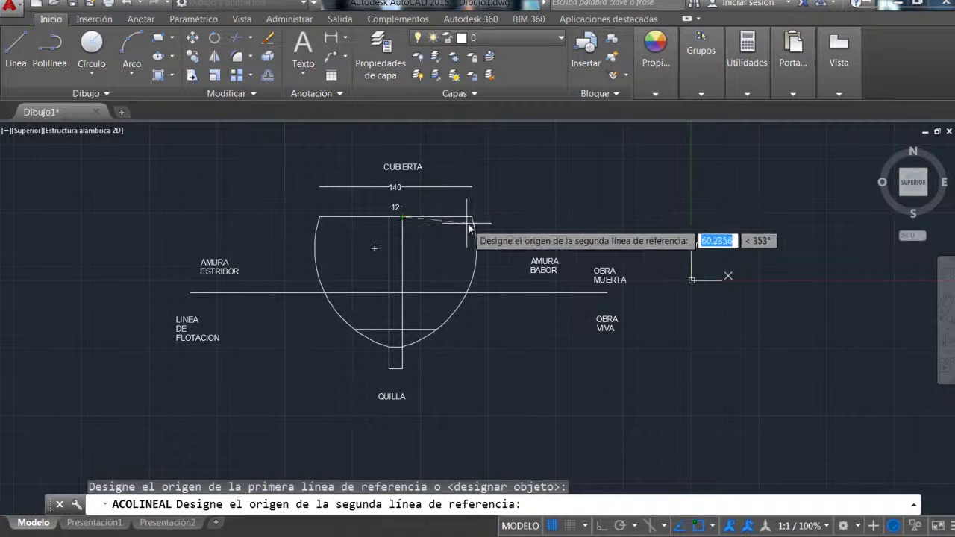
{"action": "left_click", "coordinate": [472, 216]}
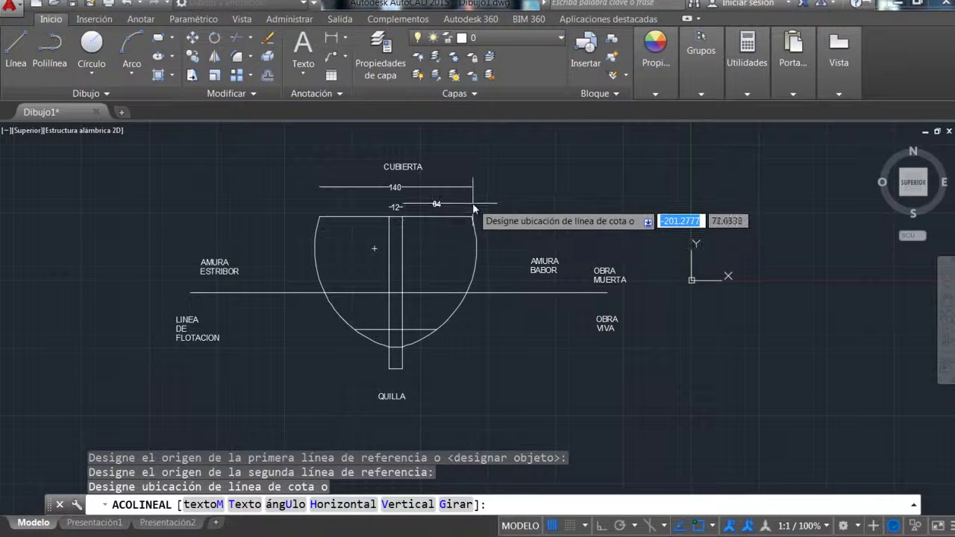
{"action": "left_click", "coordinate": [473, 200]}
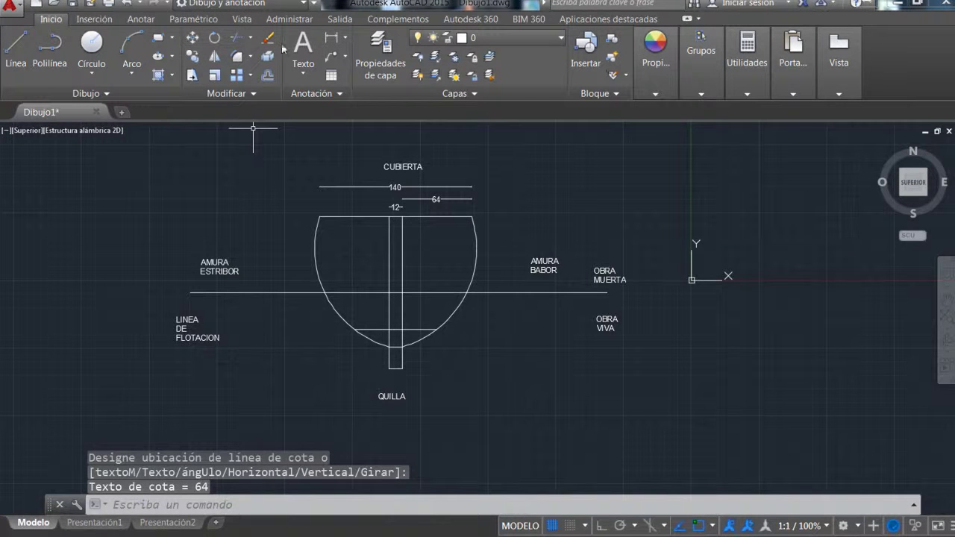
Step: Add a linear dimension from the central strip's left edge to the deck line's left end, level with the one on the right
{"action": "left_click", "coordinate": [329, 41]}
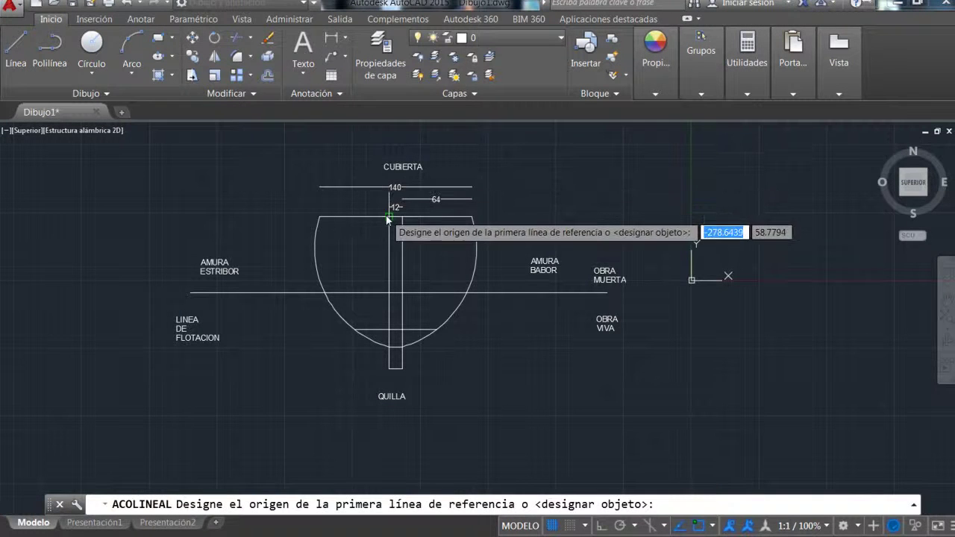
{"action": "left_click", "coordinate": [389, 217]}
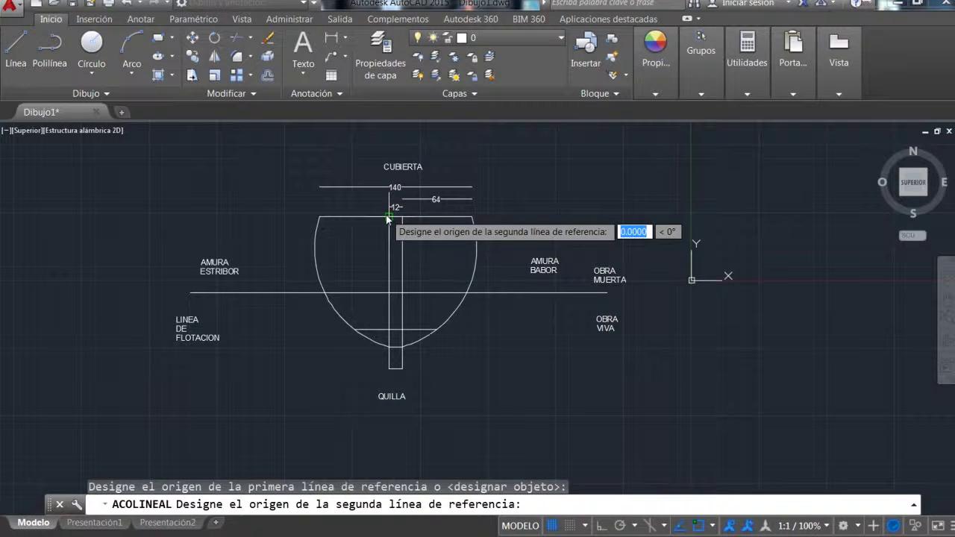
{"action": "left_click", "coordinate": [314, 217]}
{"action": "left_click", "coordinate": [311, 200]}
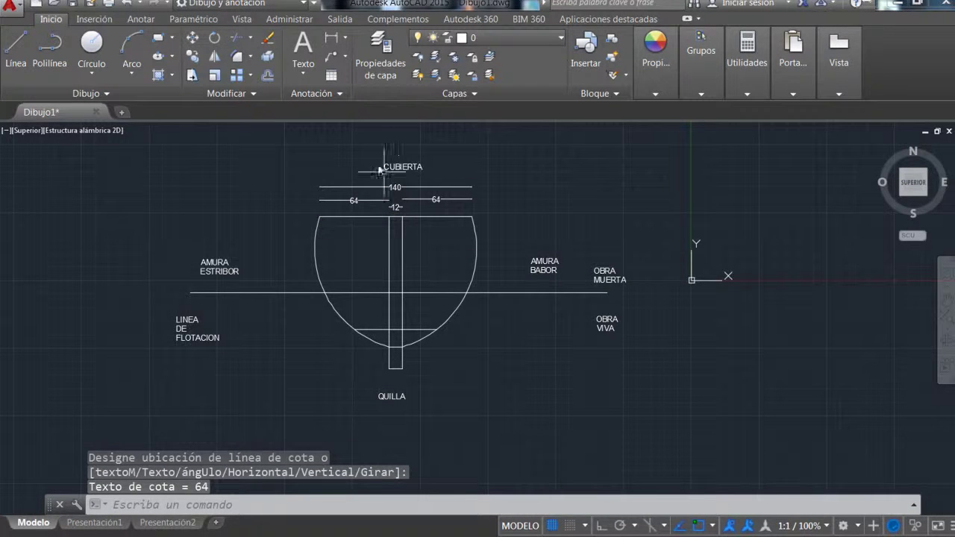
Step: Set the arrow size to 0.15 in the cotas_personal dimension style and close the style manager
{"action": "left_click", "coordinate": [341, 95]}
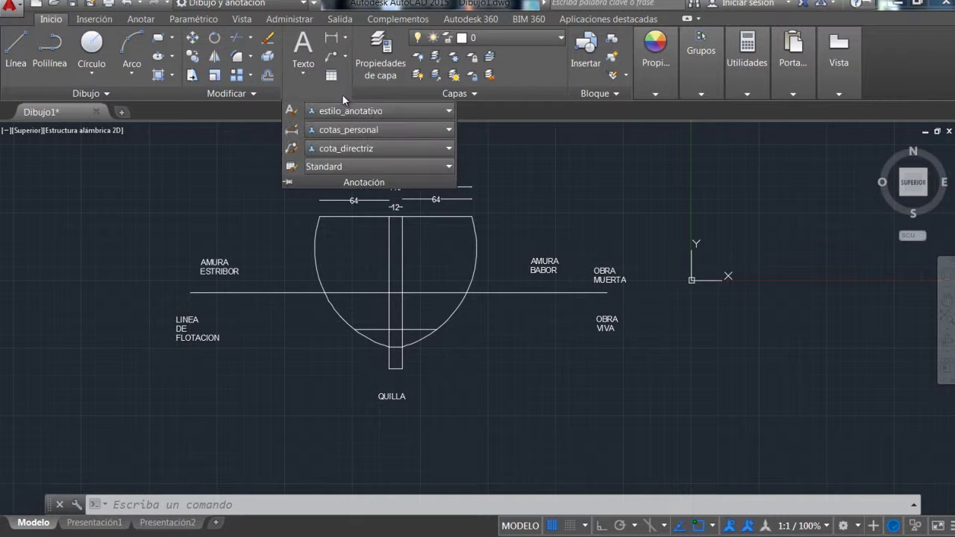
{"action": "left_click", "coordinate": [448, 130]}
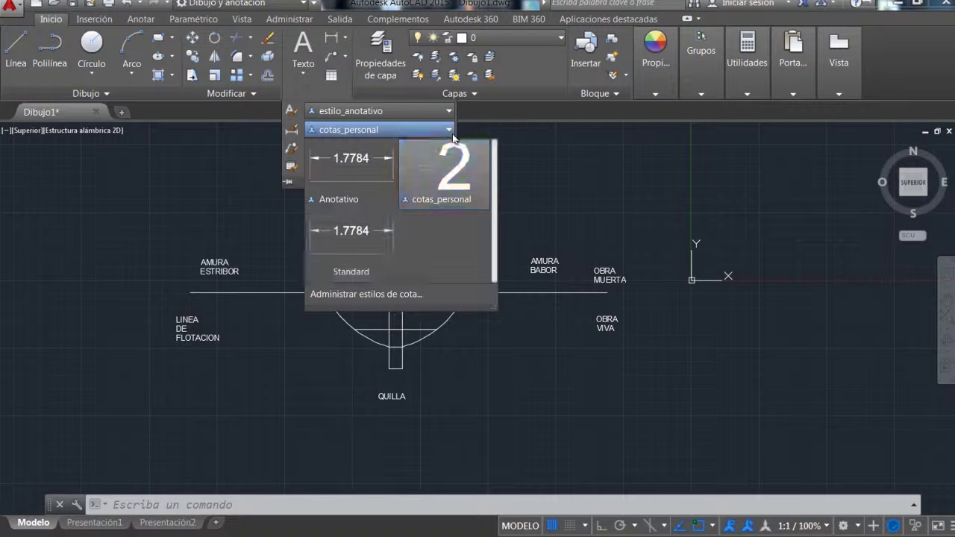
{"action": "left_click", "coordinate": [386, 295]}
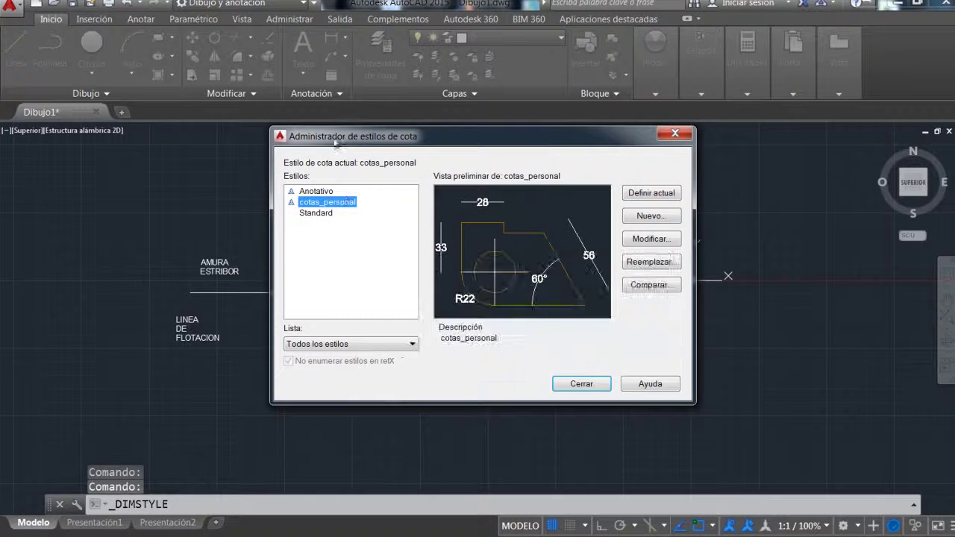
{"action": "left_click", "coordinate": [648, 242]}
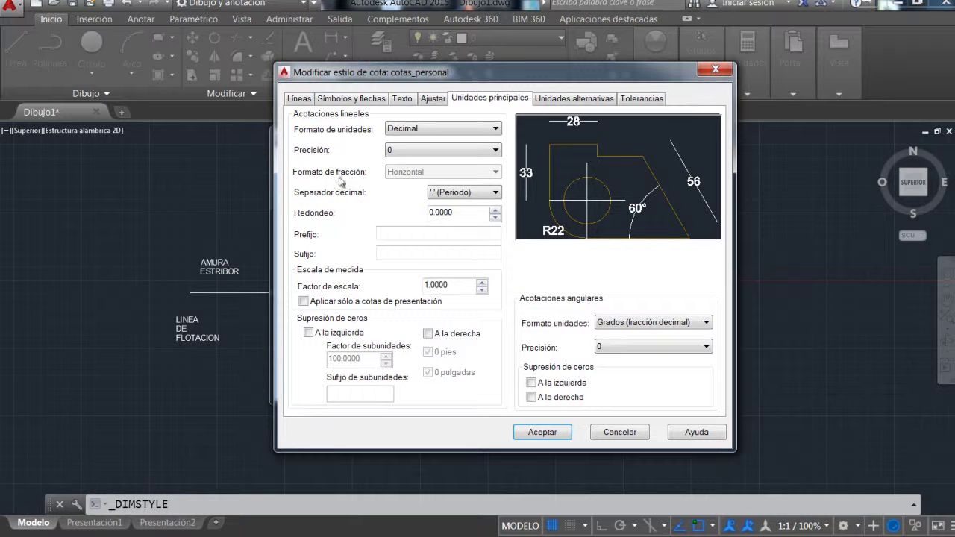
{"action": "left_click", "coordinate": [339, 99]}
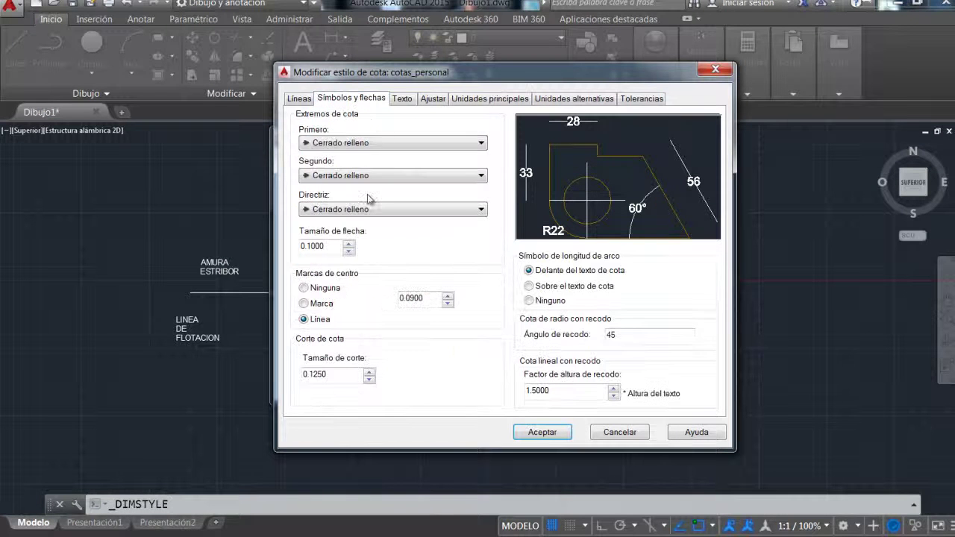
{"action": "left_click", "coordinate": [349, 244]}
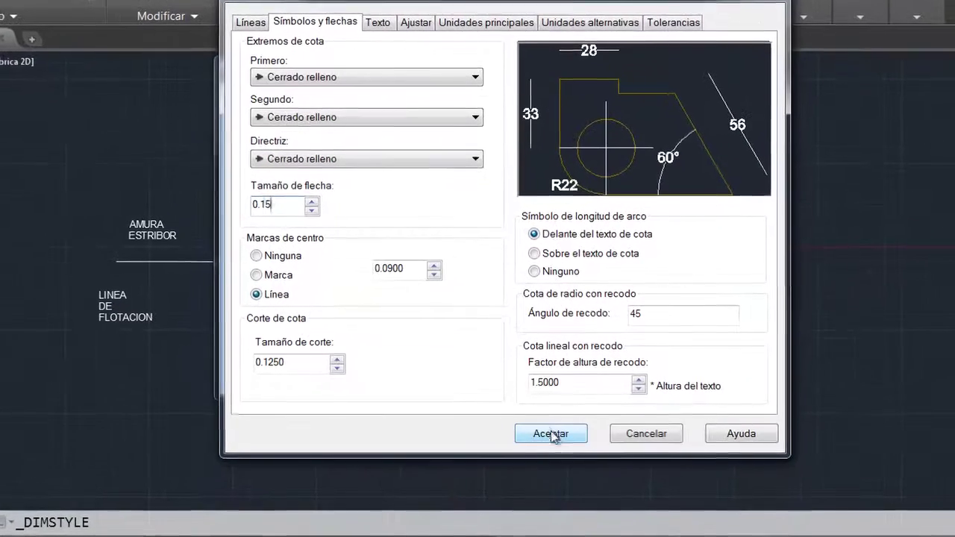
{"action": "left_click", "coordinate": [542, 432]}
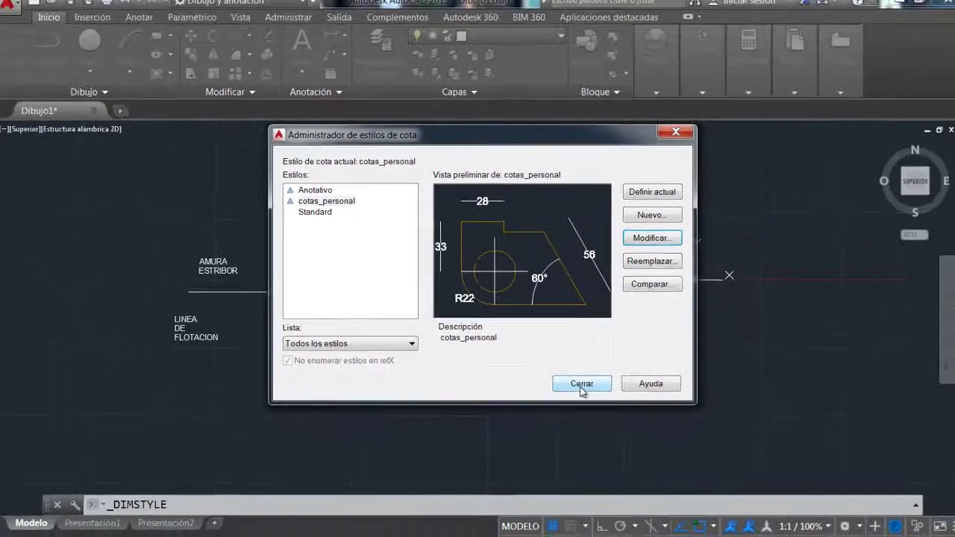
{"action": "left_click", "coordinate": [582, 383]}
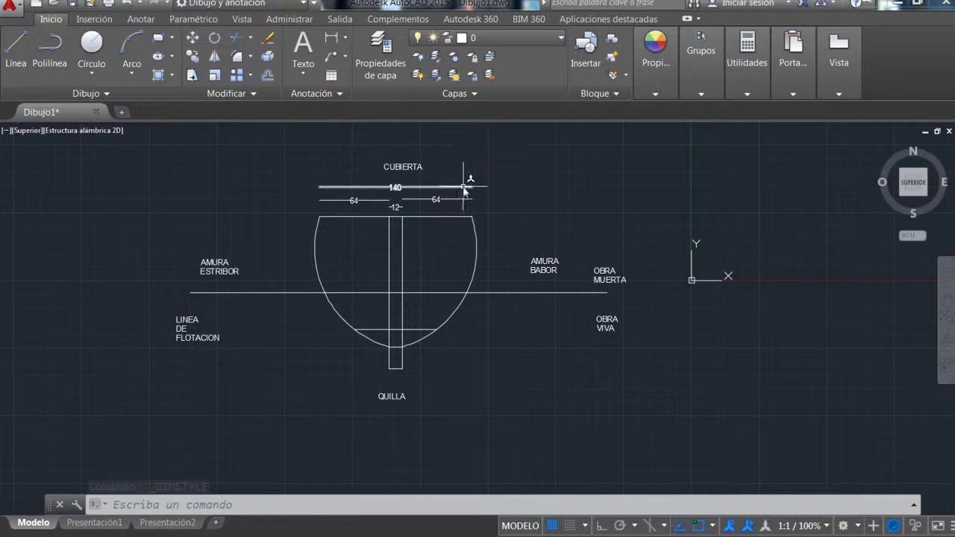
{"action": "scroll", "coordinate": [477, 183], "scroll_direction": "up", "scroll_amount": 4}
{"action": "scroll", "coordinate": [481, 181], "scroll_direction": "down", "scroll_amount": 2}
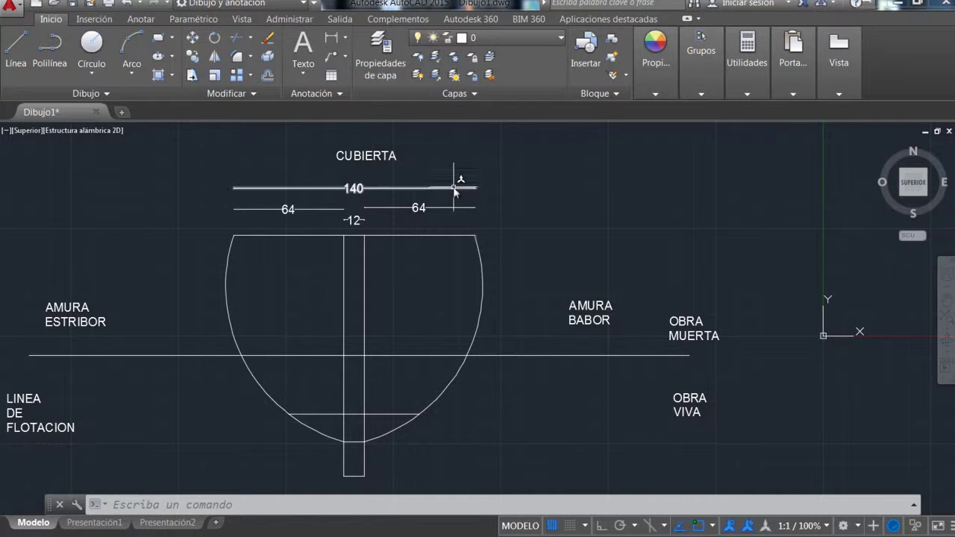
{"action": "double_click", "coordinate": [452, 190]}
{"action": "key", "text": "Escape"}
{"action": "key", "text": "Escape"}
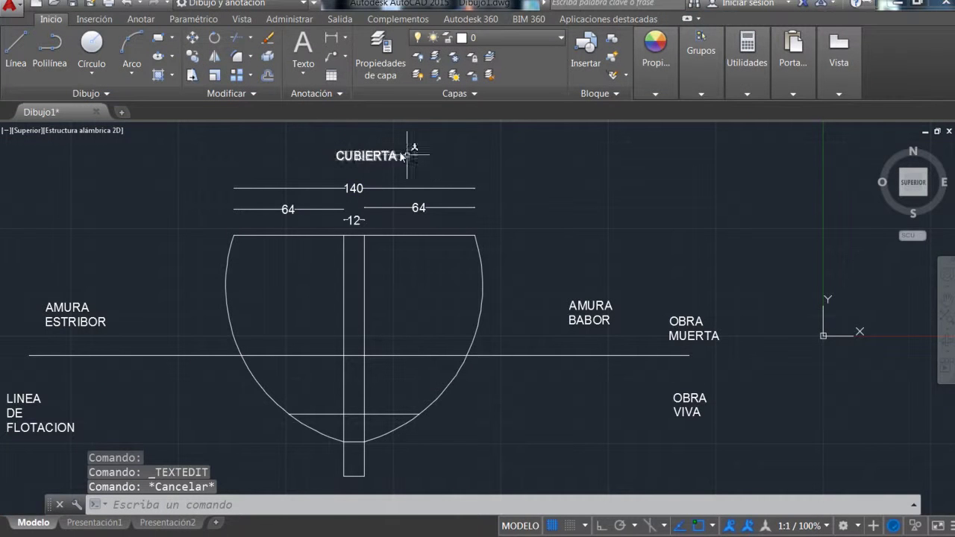
Step: Set the arrow size to 0.25 in the cotas_personal dimension style and close the style manager
{"action": "left_click", "coordinate": [338, 94]}
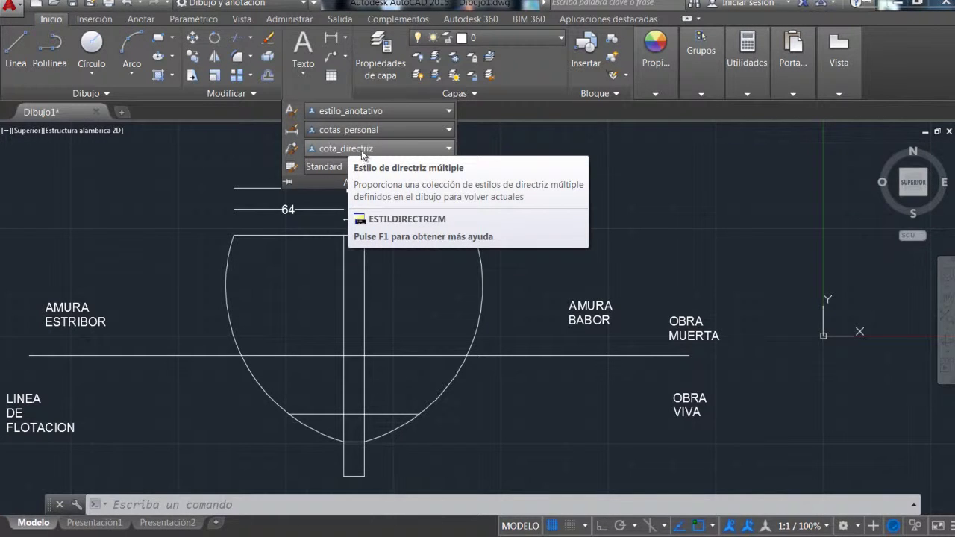
{"action": "left_click", "coordinate": [449, 131]}
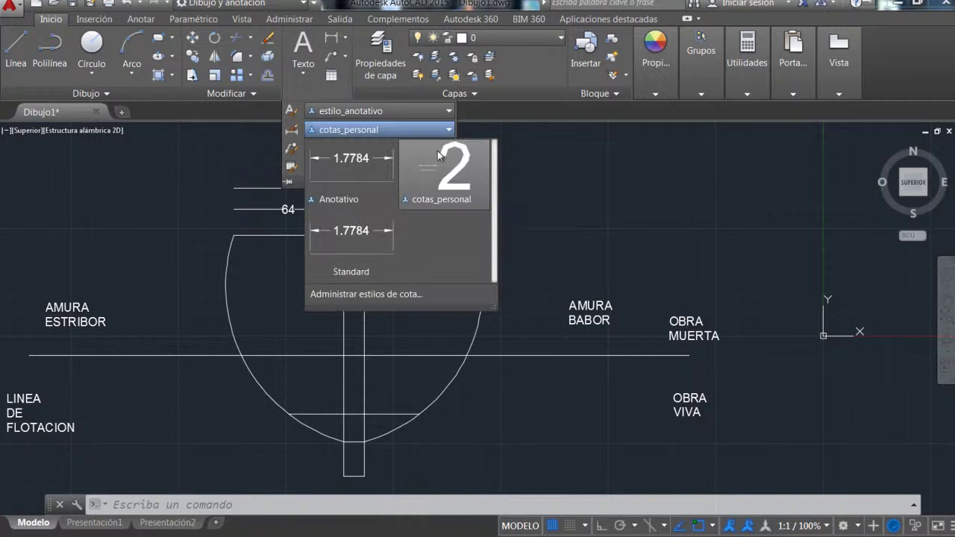
{"action": "left_click", "coordinate": [384, 294]}
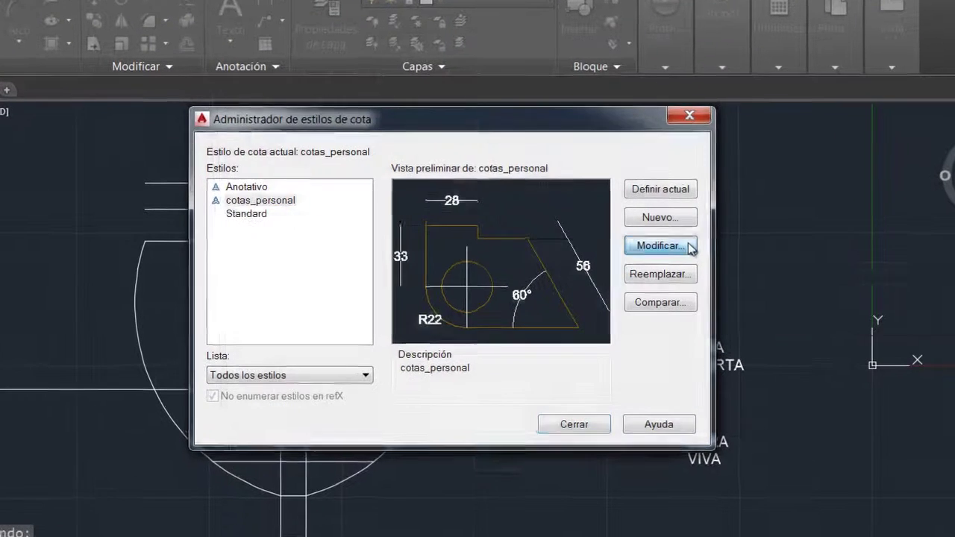
{"action": "left_click", "coordinate": [670, 239]}
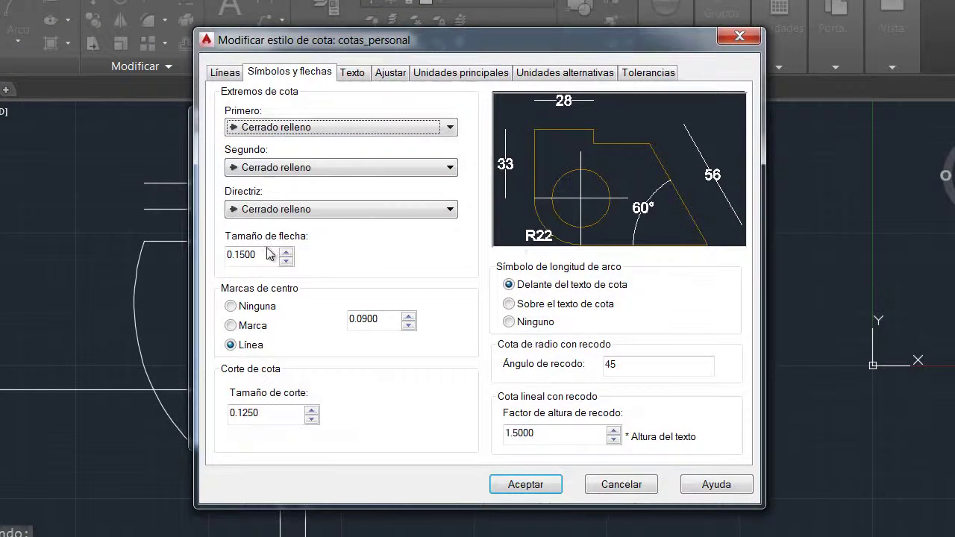
{"action": "left_click", "coordinate": [273, 254]}
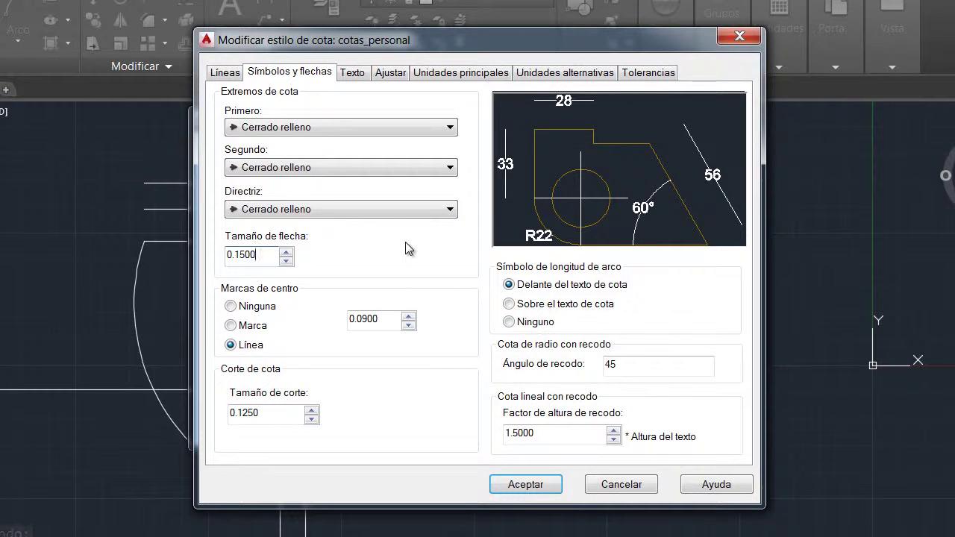
{"action": "key", "text": "BackSpace"}
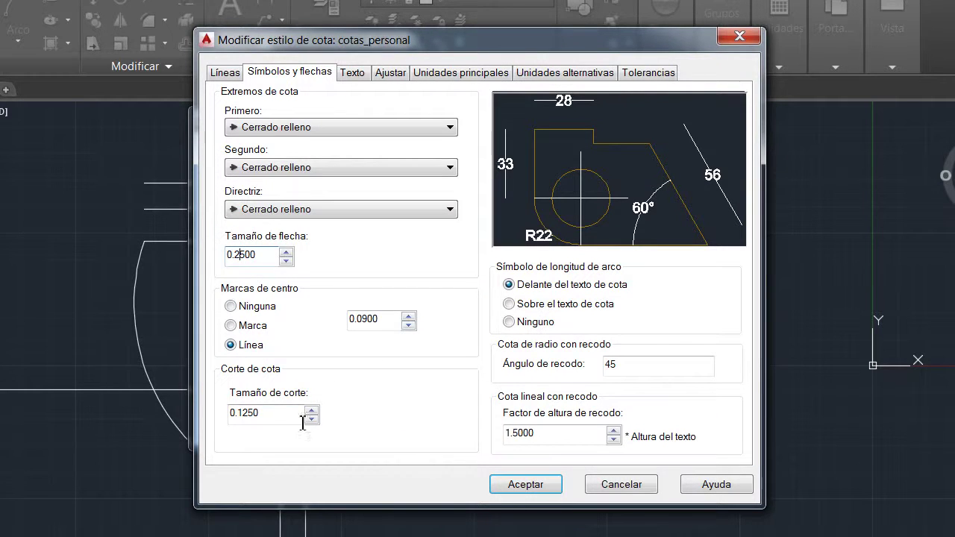
{"action": "left_click", "coordinate": [269, 414]}
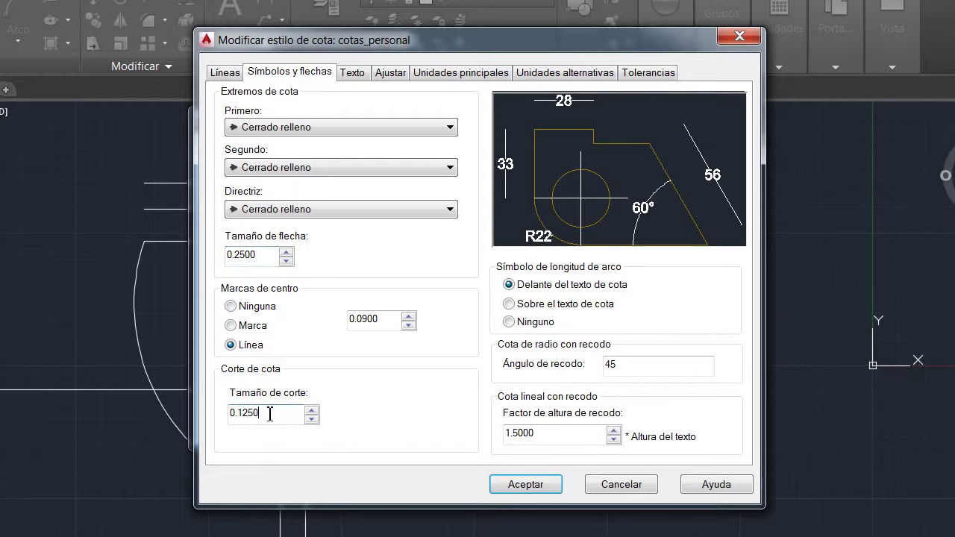
{"action": "left_click", "coordinate": [532, 485]}
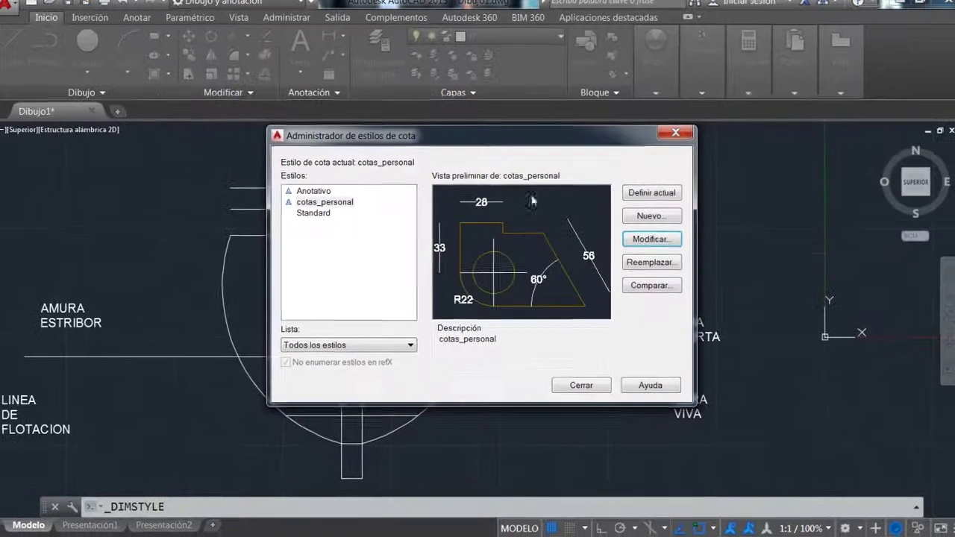
{"action": "left_click", "coordinate": [581, 384]}
{"action": "scroll", "coordinate": [451, 235], "scroll_direction": "up", "scroll_amount": 2}
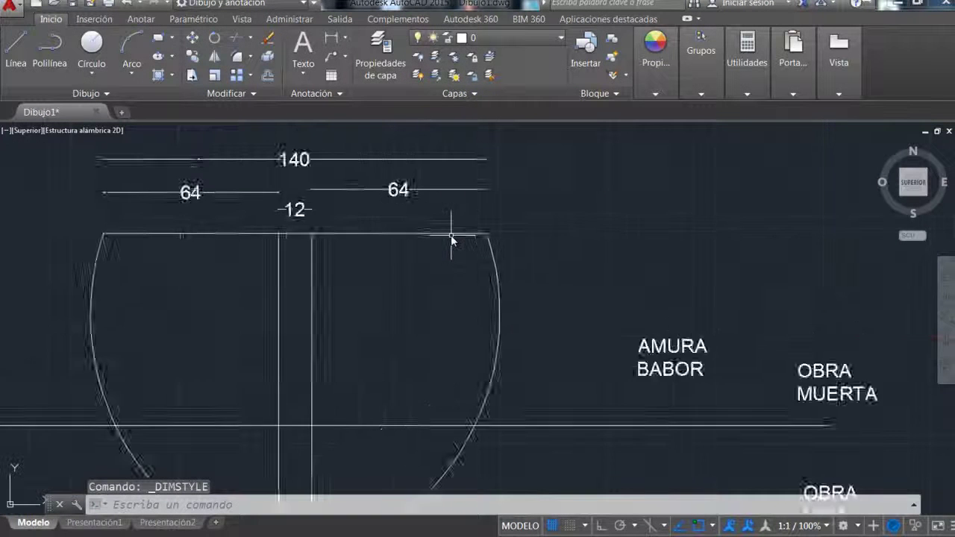
{"action": "scroll", "coordinate": [451, 235], "scroll_direction": "up", "scroll_amount": 2}
{"action": "scroll", "coordinate": [451, 235], "scroll_direction": "down", "scroll_amount": 2}
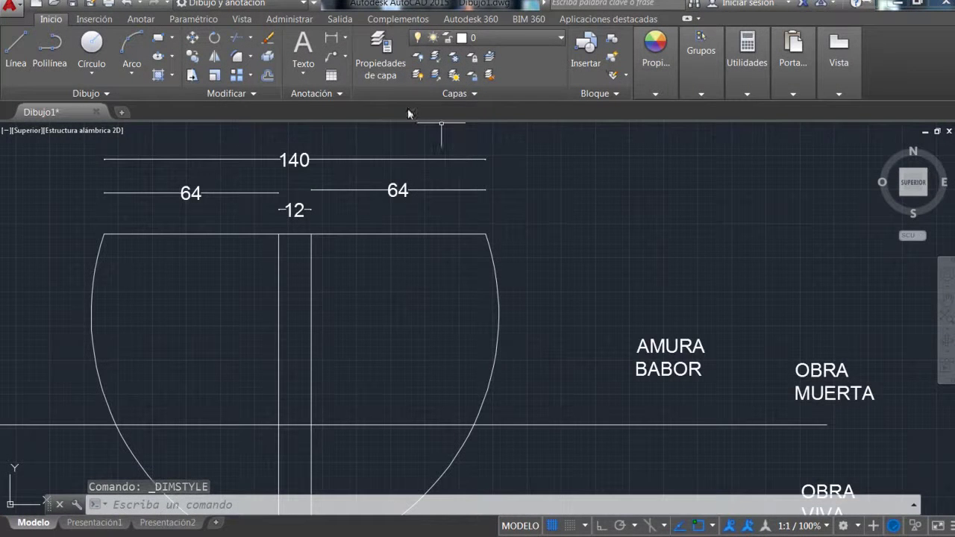
Step: Make Standard the current dimension style
{"action": "left_click", "coordinate": [343, 93]}
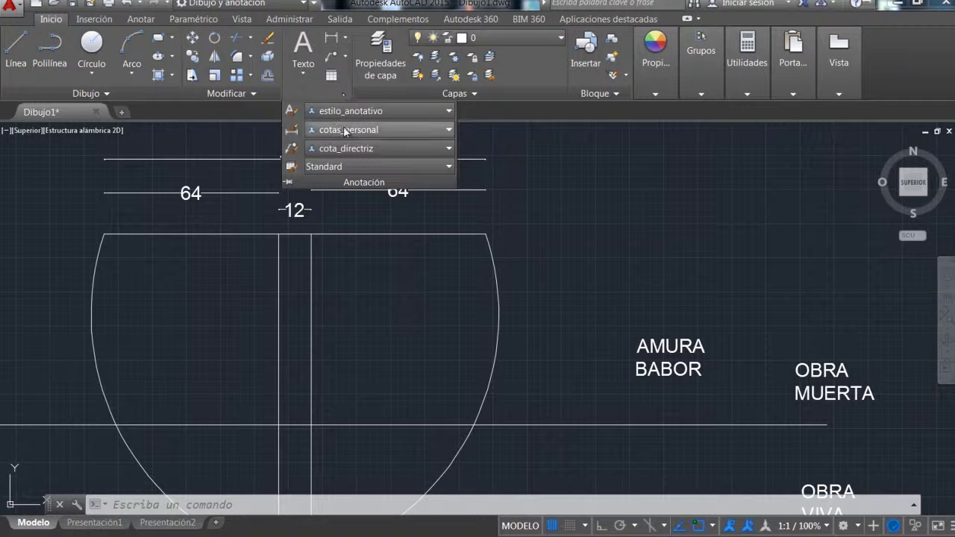
{"action": "left_click", "coordinate": [345, 129]}
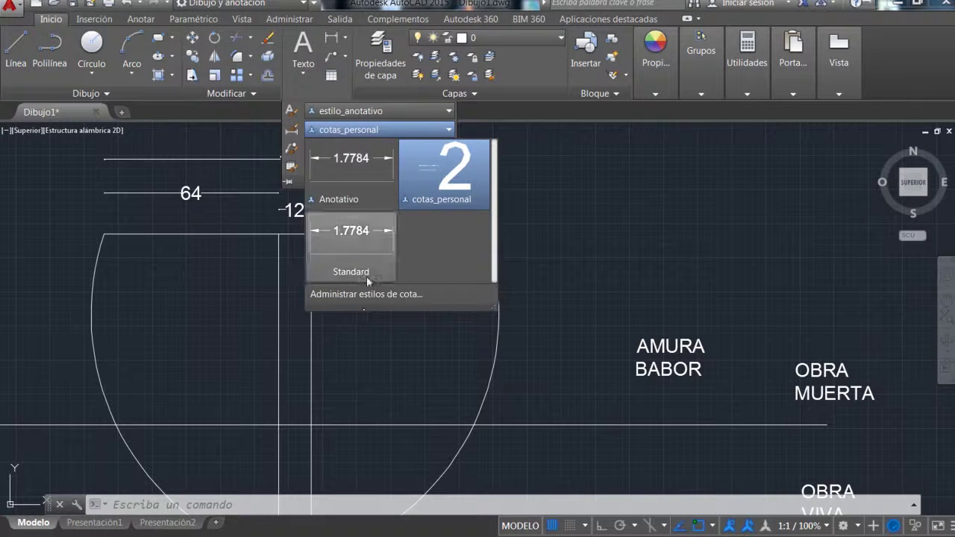
{"action": "left_click", "coordinate": [376, 240]}
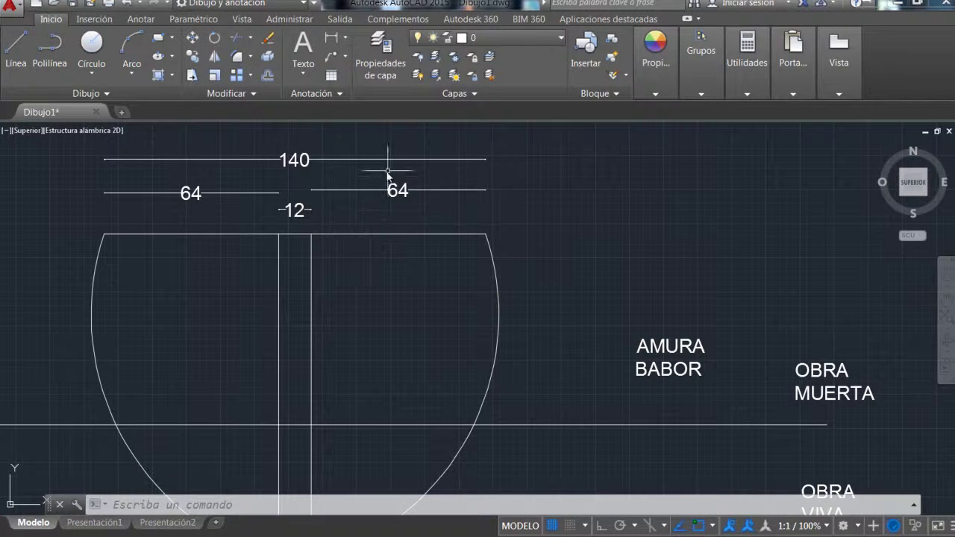
{"action": "left_click", "coordinate": [339, 90]}
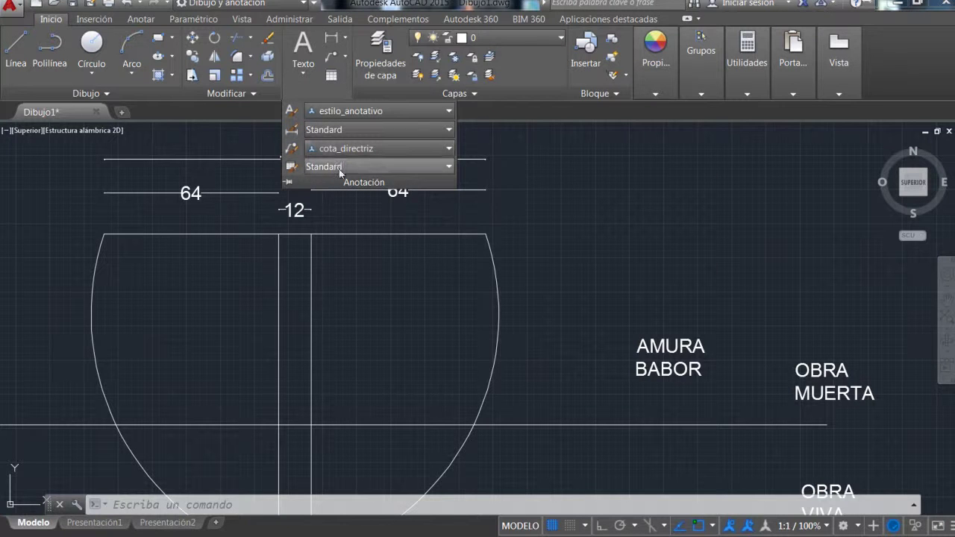